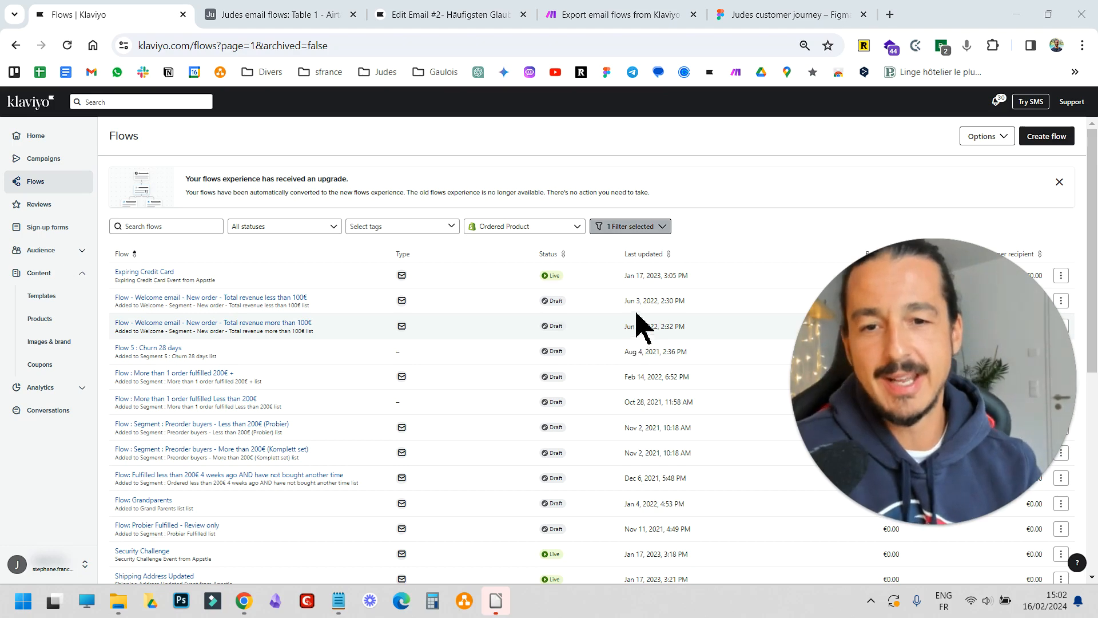
Browse the Klaviyo flows list and open its second page of flows
scroll(637, 324, down, 7)
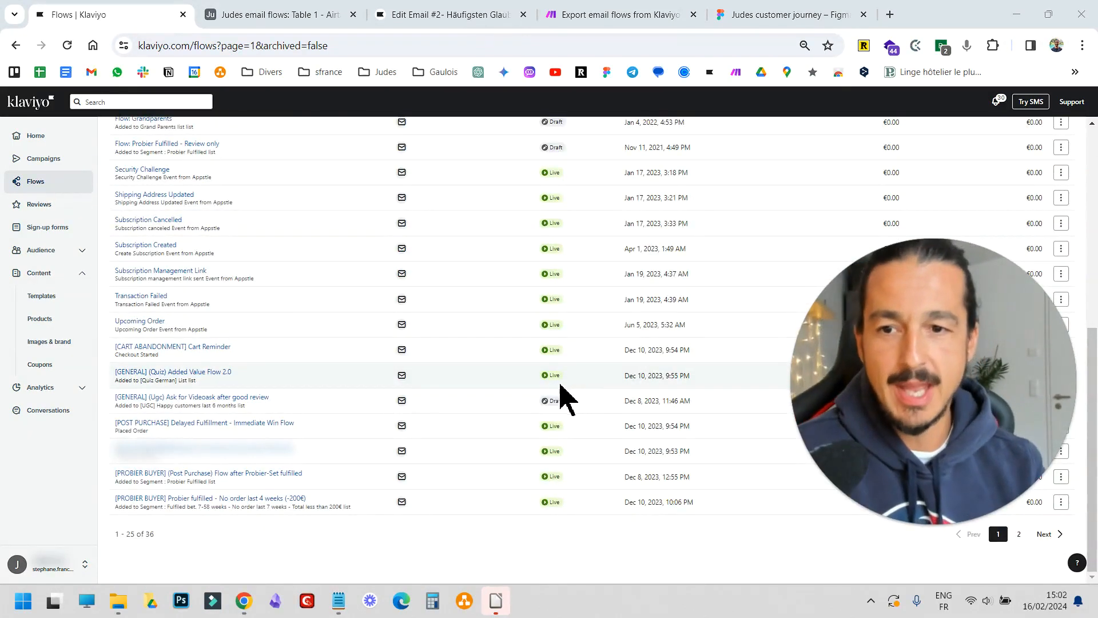
scroll(538, 404, up, 1)
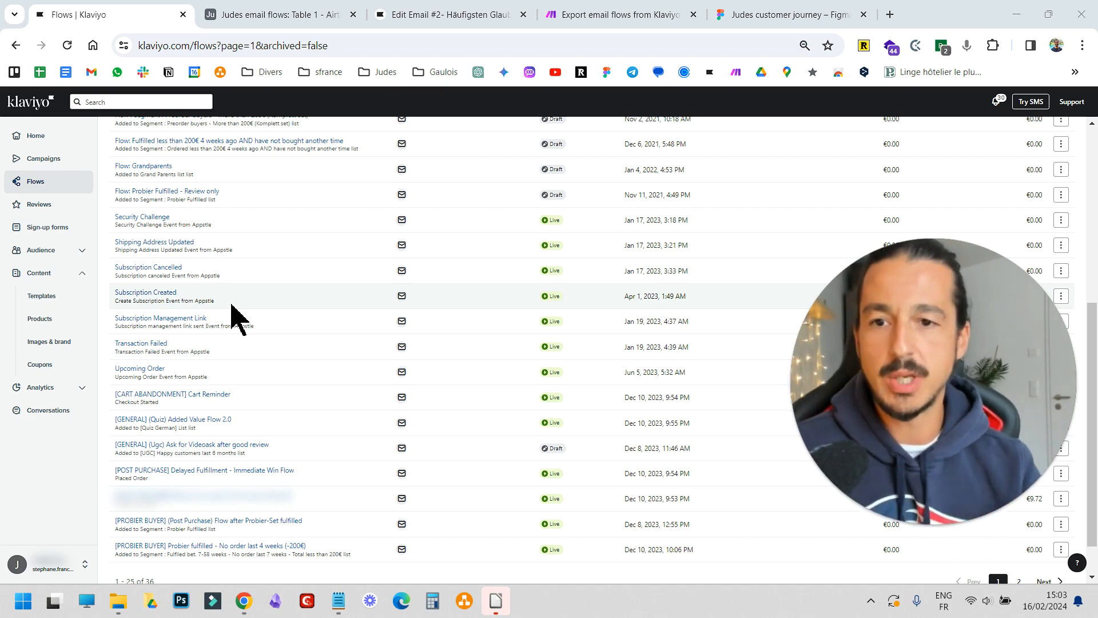
scroll(534, 441, down, 1)
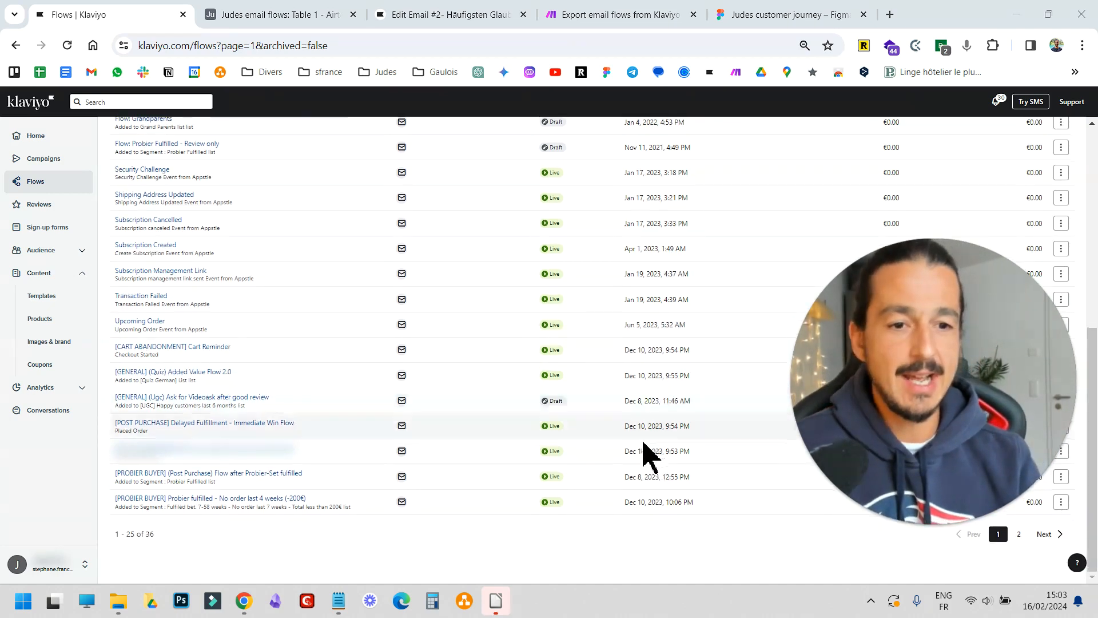
click(1019, 534)
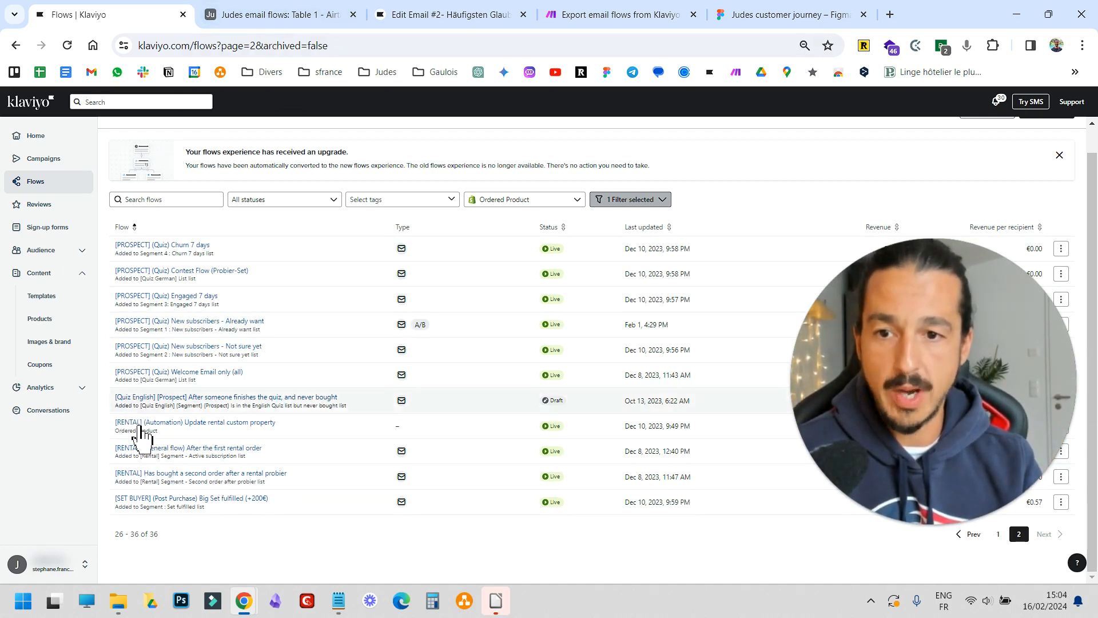
Switch to the Judes email flows Airtable table and browse its email records and columns
click(292, 14)
drag(547, 580, 122, 579)
scroll(303, 246, down, 8)
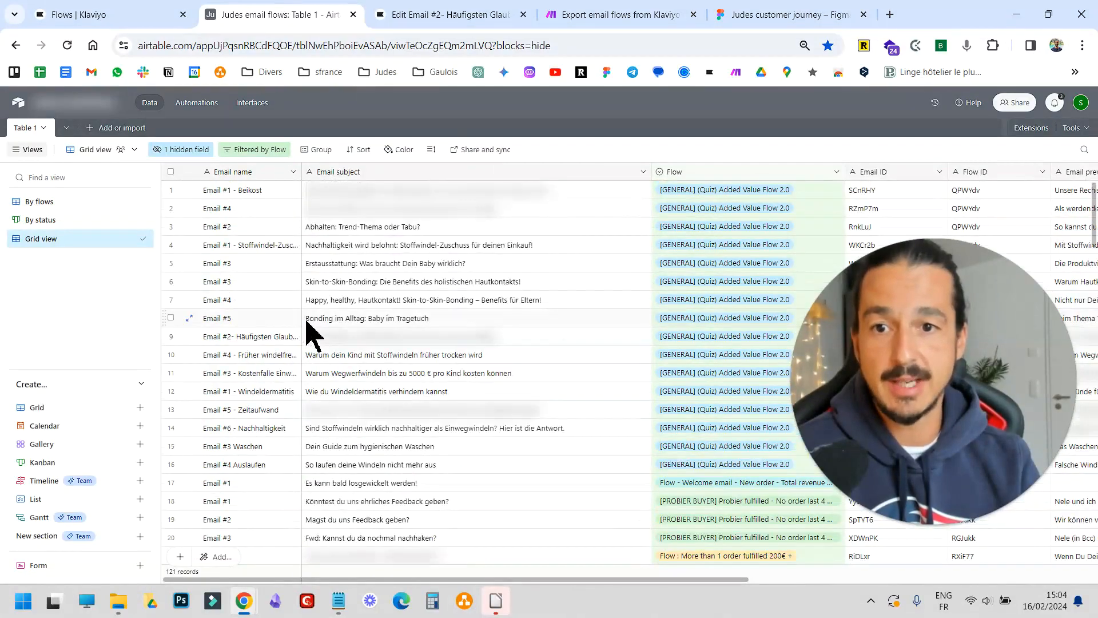
scroll(247, 344, down, 15)
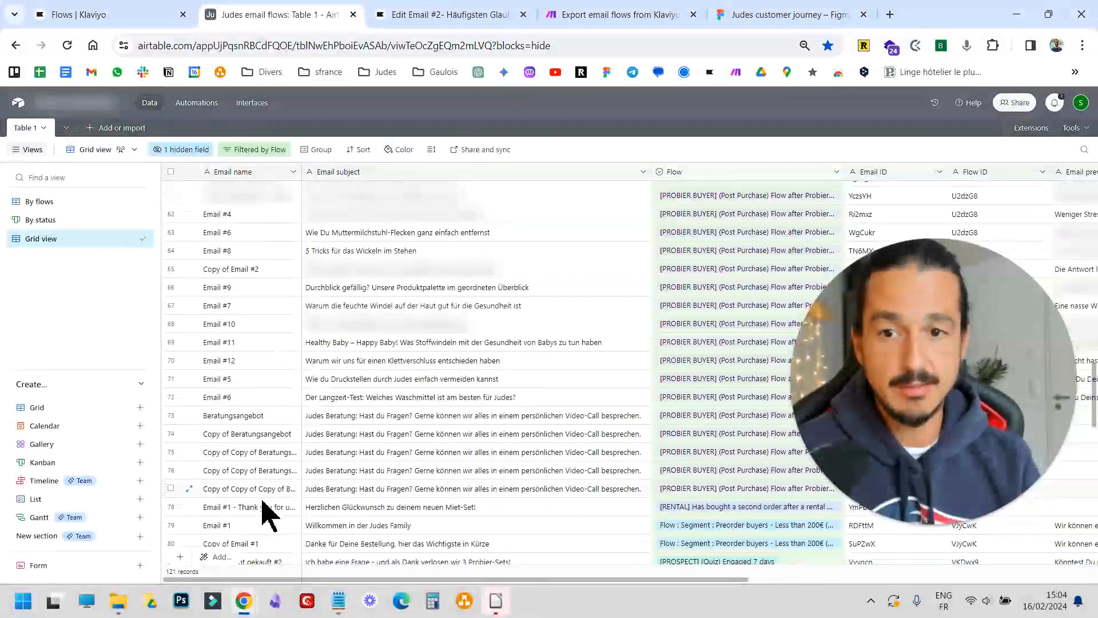
scroll(281, 452, up, 10)
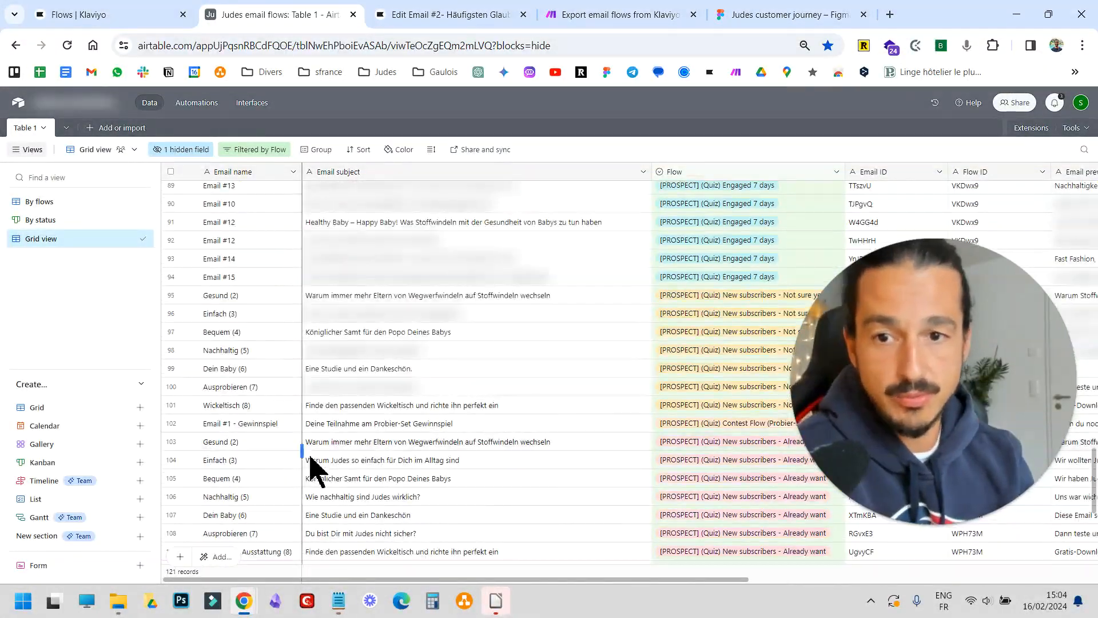
scroll(490, 298, up, 10)
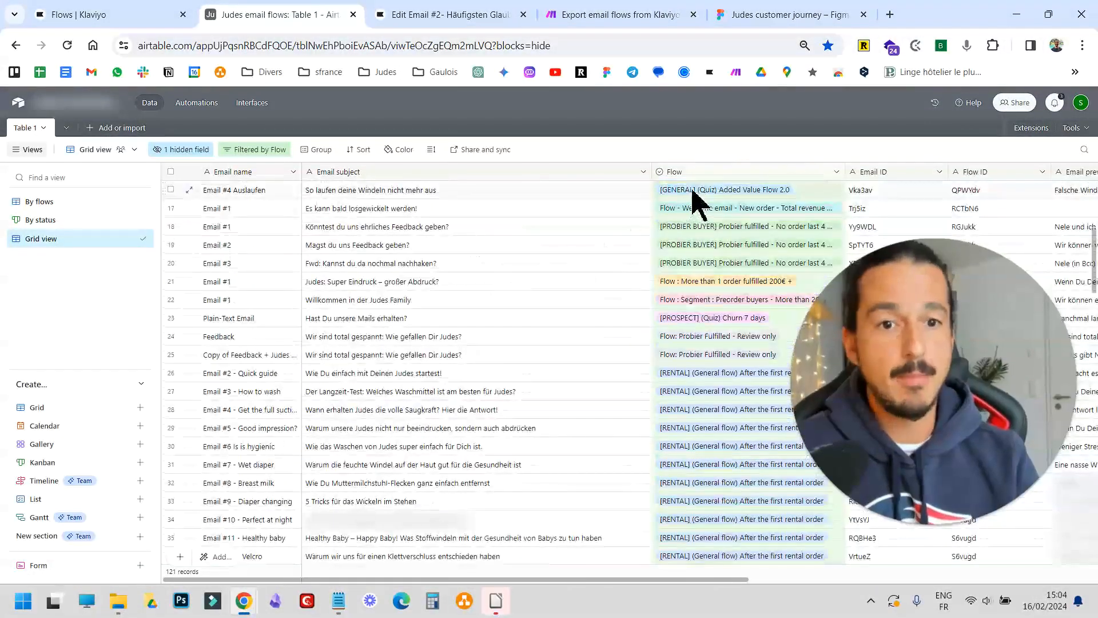
drag(675, 579, 900, 579)
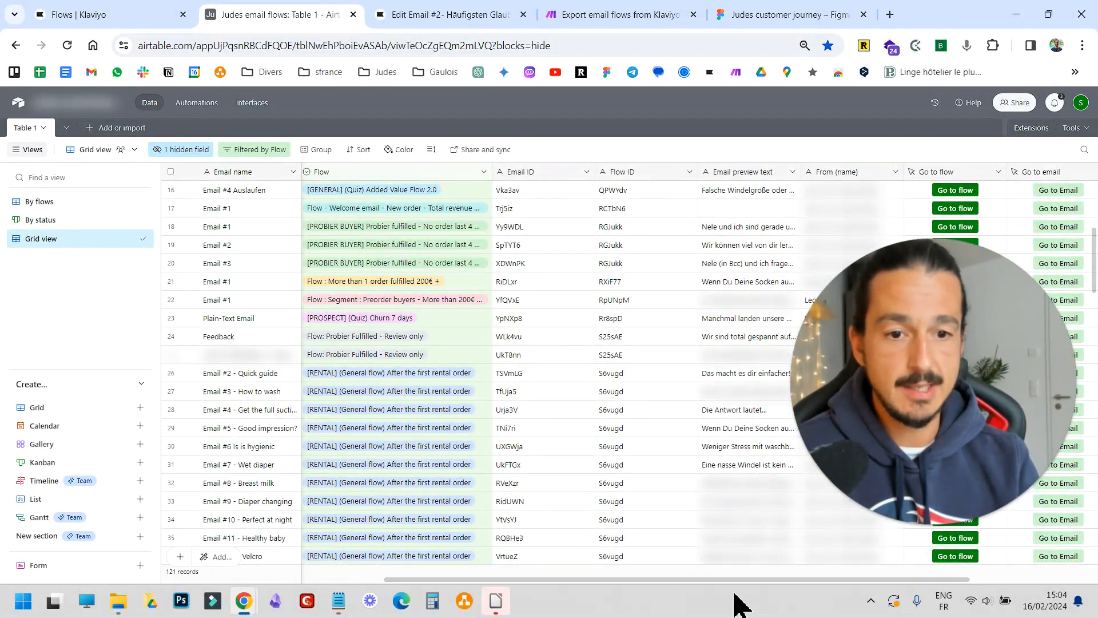
drag(772, 579, 901, 580)
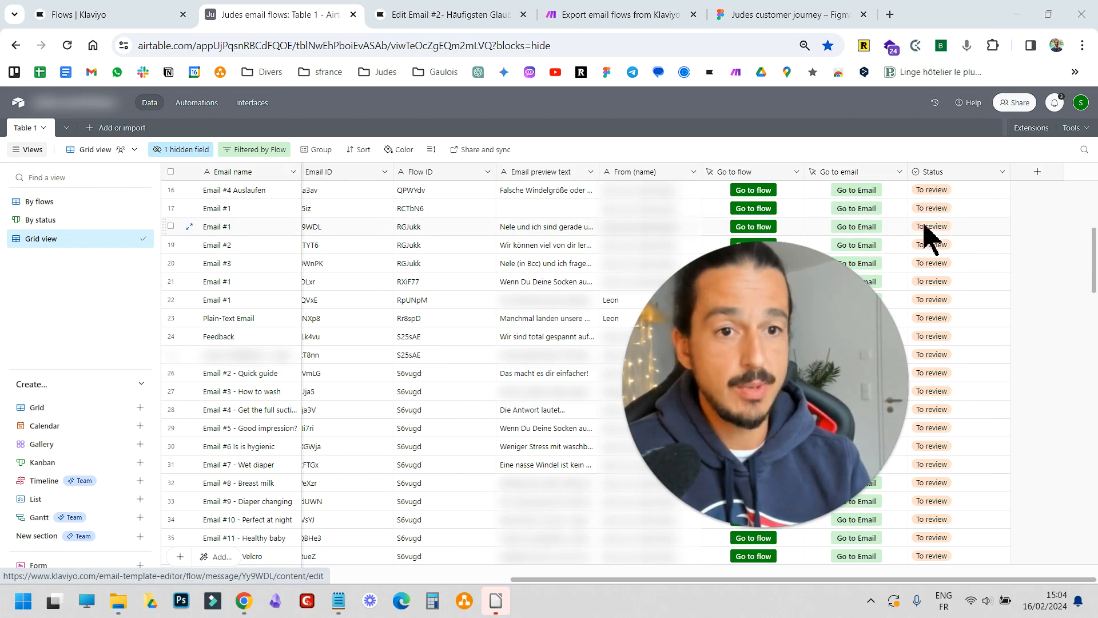
Open the Status options for the third Email #1 row and choose To review
click(1002, 228)
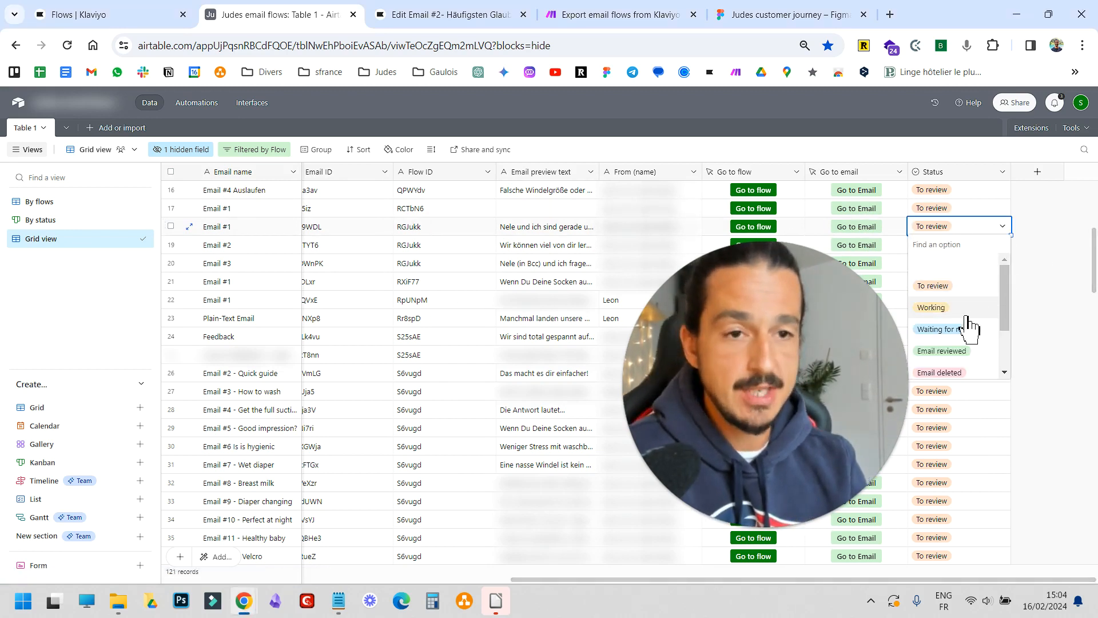
scroll(967, 318, down, 1)
scroll(971, 327, up, 1)
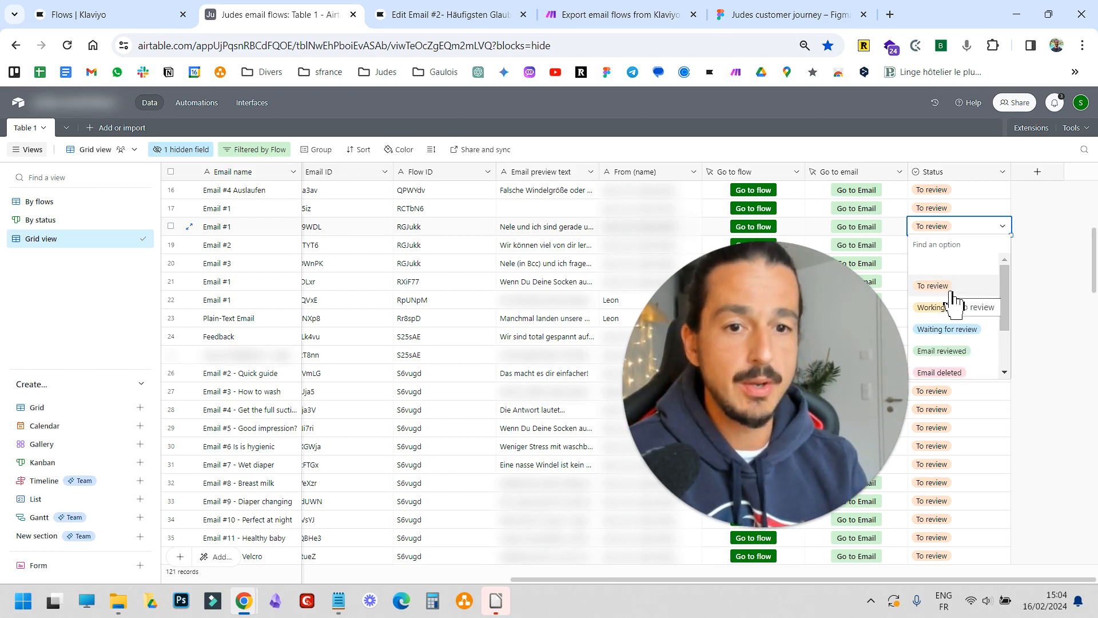
click(951, 292)
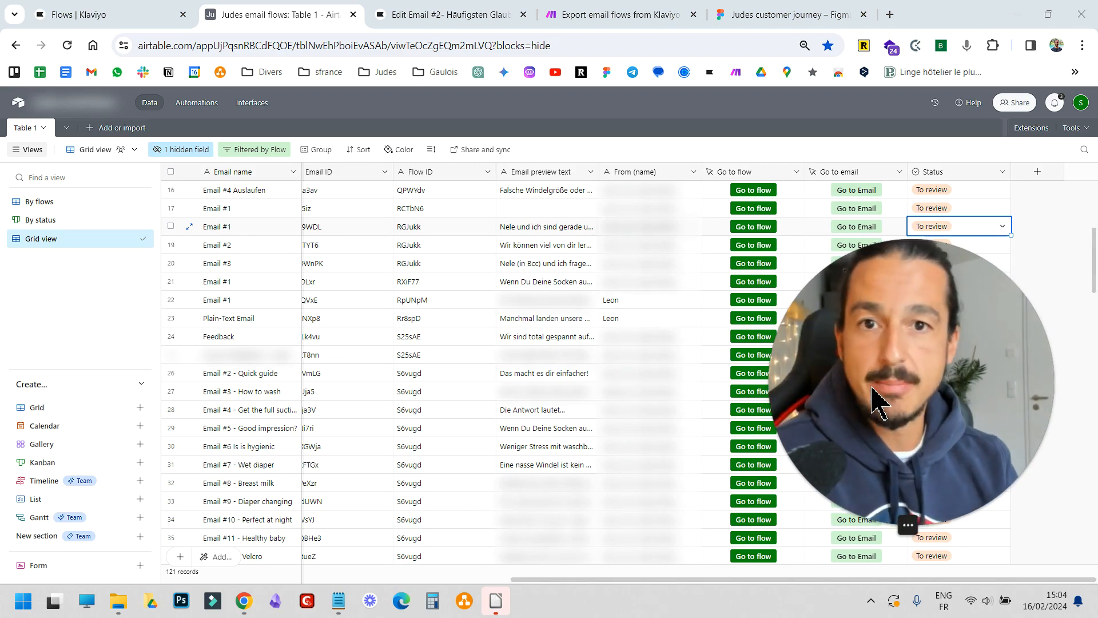
Switch to the Make scenario Export email flows from Klaviyo to Airtable and examine its chain of modules
click(620, 16)
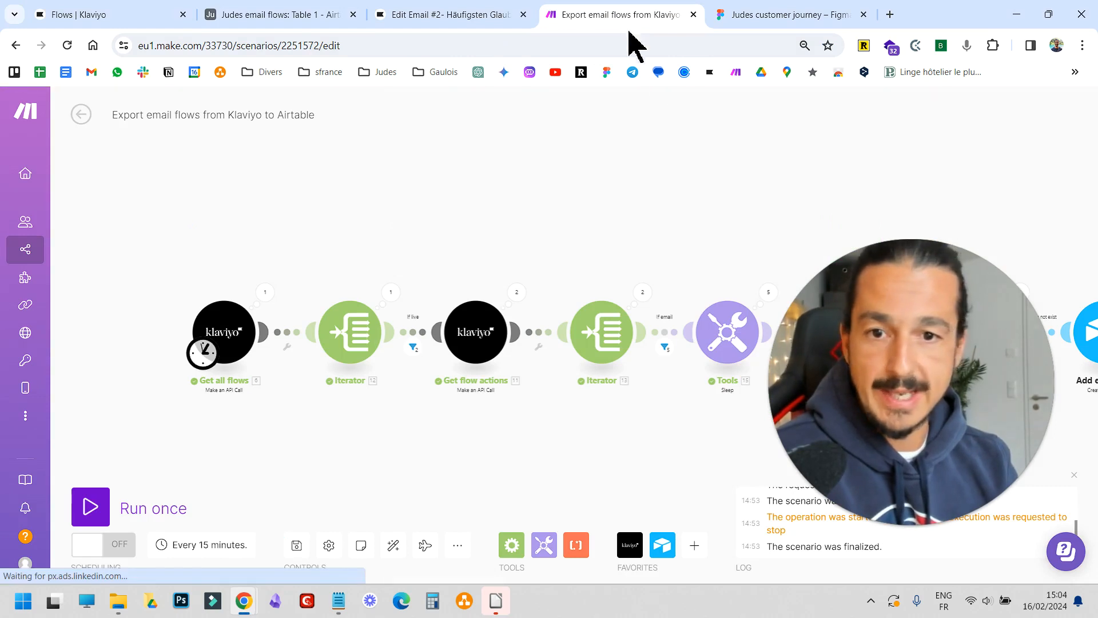
drag(922, 404, 920, 331)
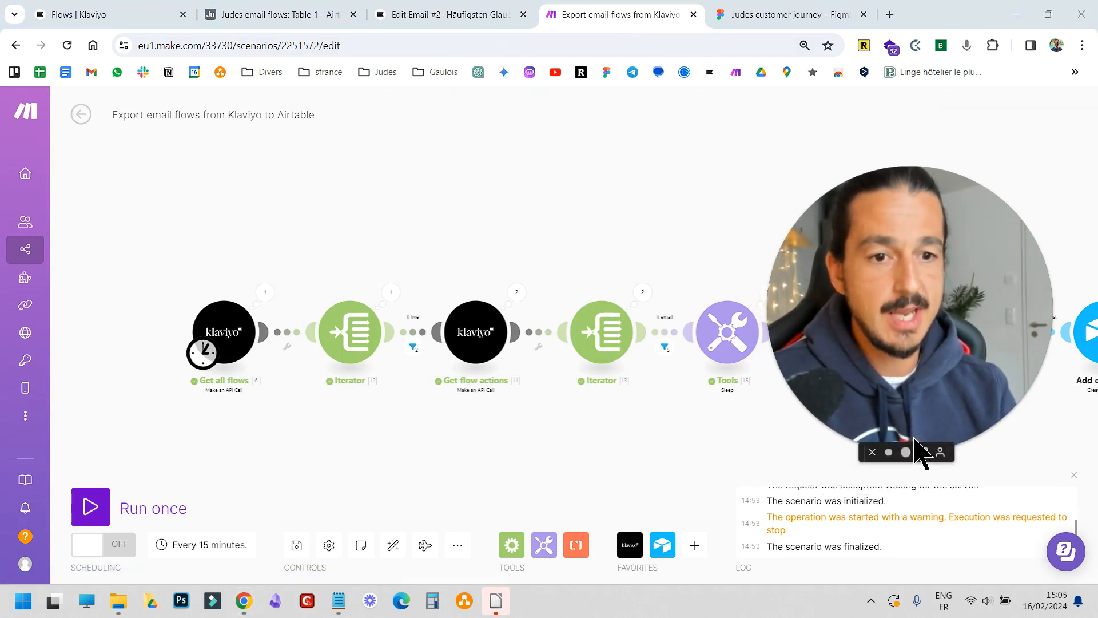
click(889, 452)
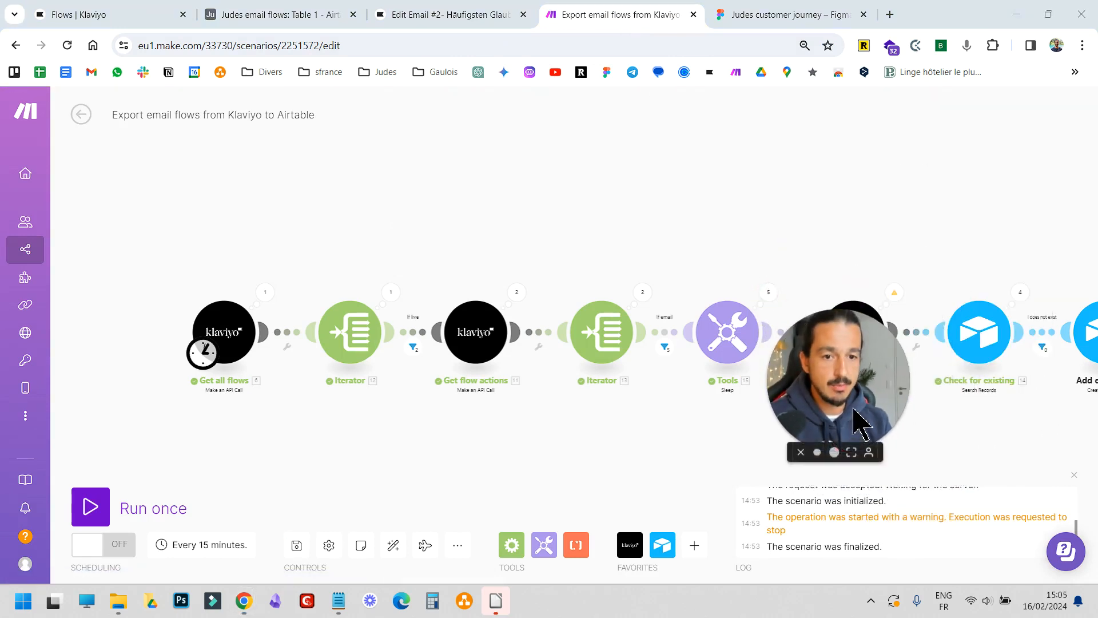
drag(842, 413, 91, 535)
click(505, 466)
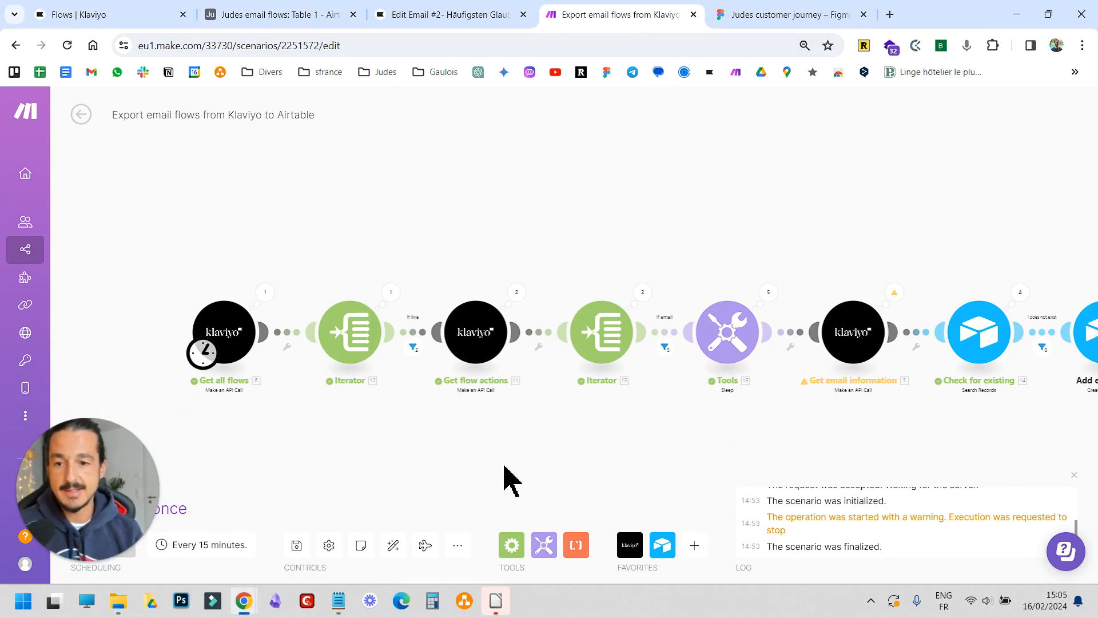
scroll(489, 446, up, 2)
drag(489, 446, 467, 392)
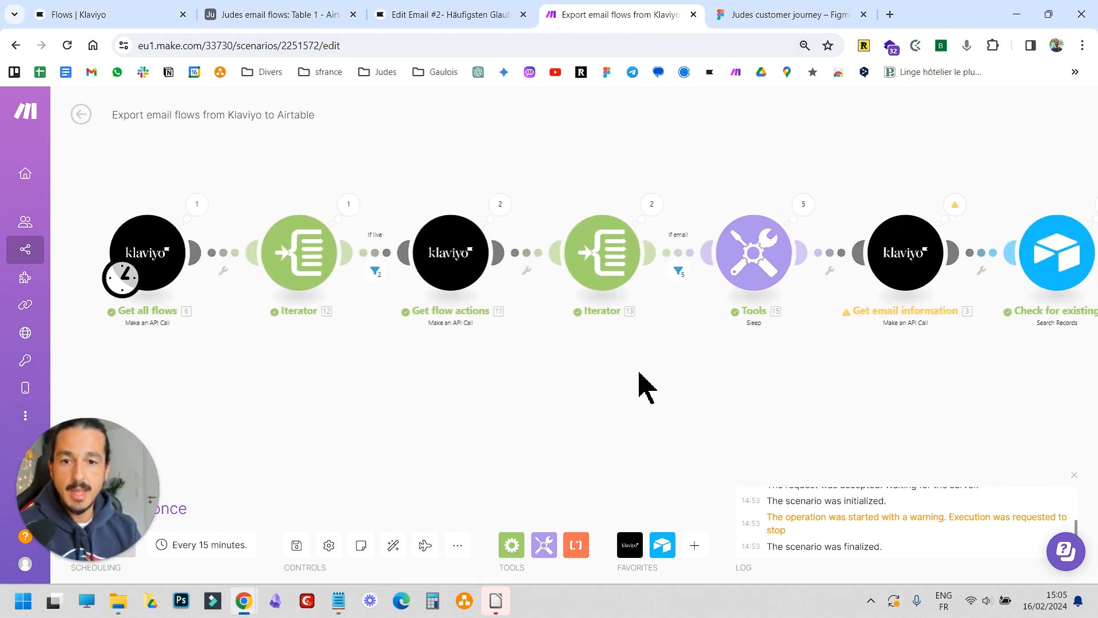
scroll(595, 412, down, 3)
drag(818, 395, 690, 396)
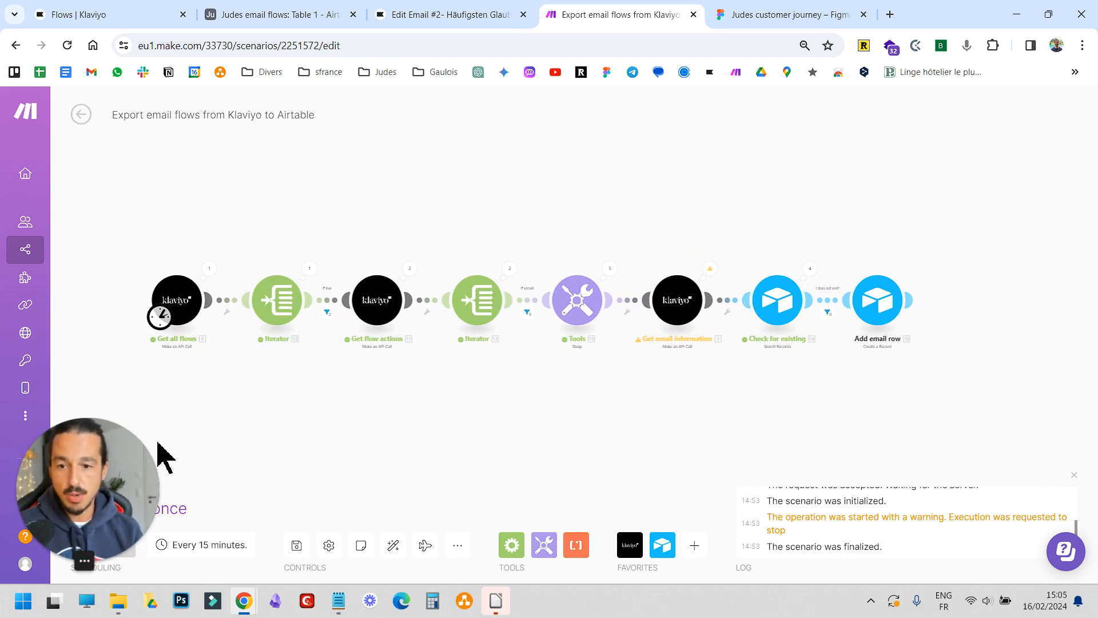
Compare the Airtable email table with the Make scenario by switching between the two tabs
click(275, 15)
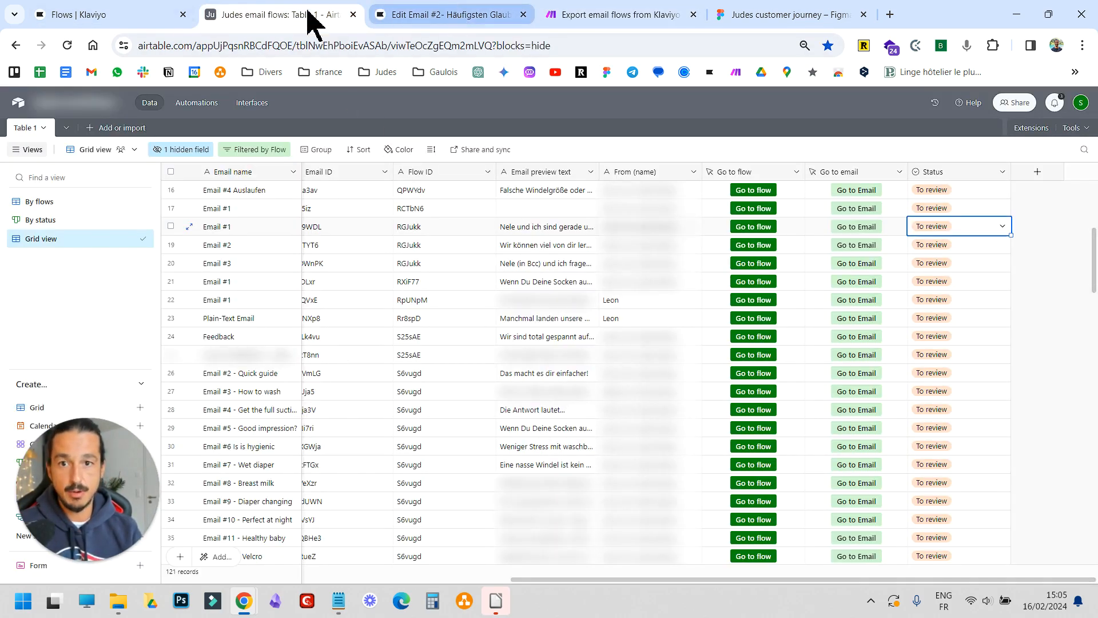
click(627, 15)
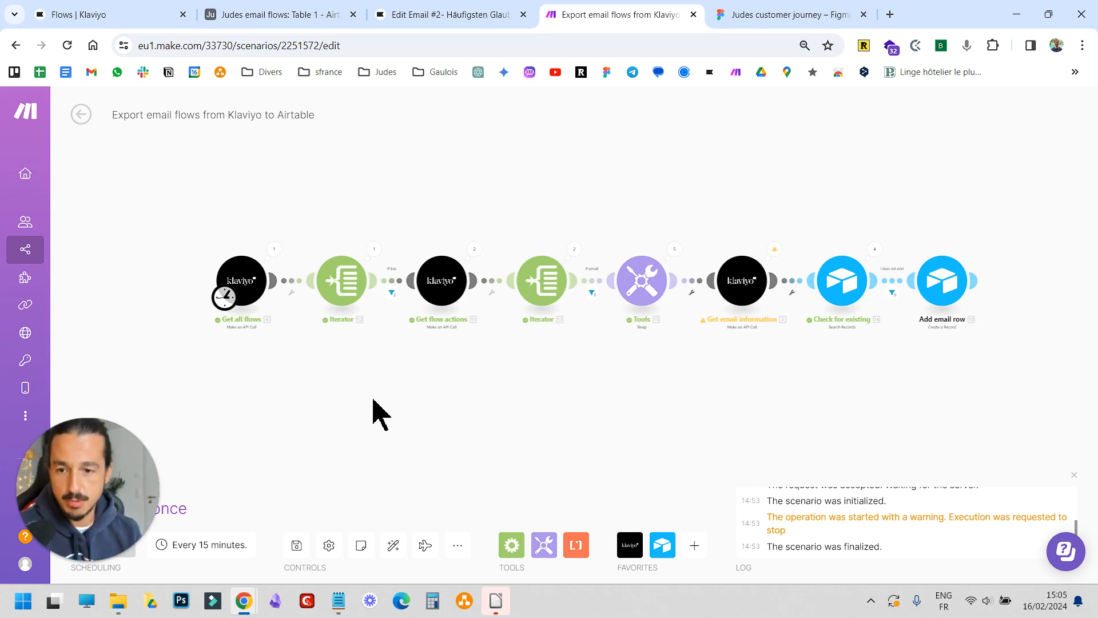
drag(546, 407, 503, 409)
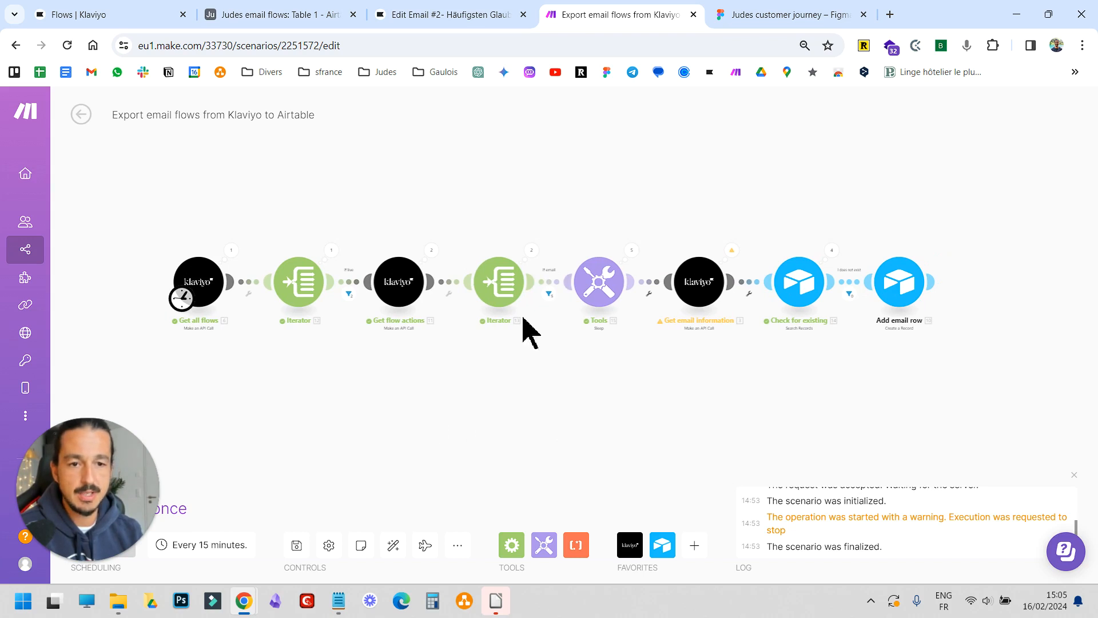
drag(424, 404, 497, 411)
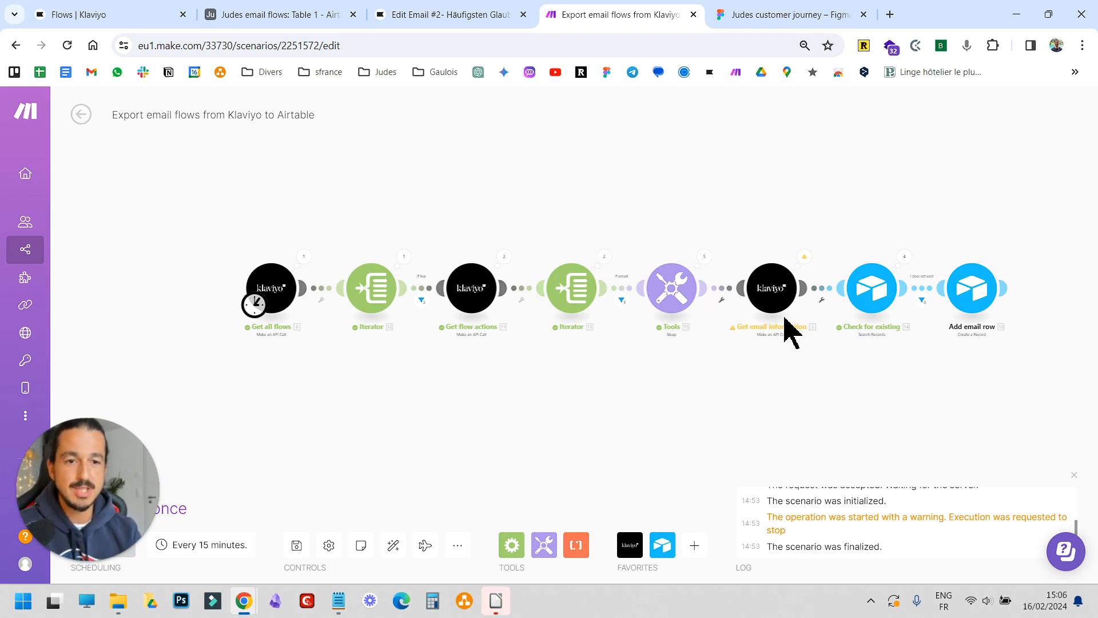
drag(711, 392, 661, 404)
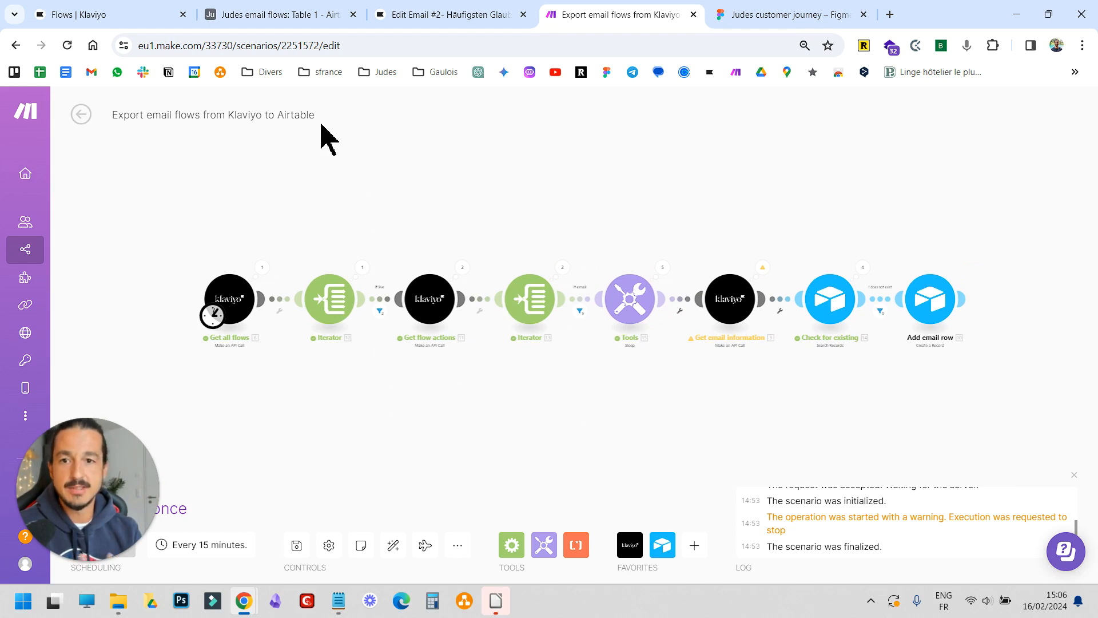
click(294, 15)
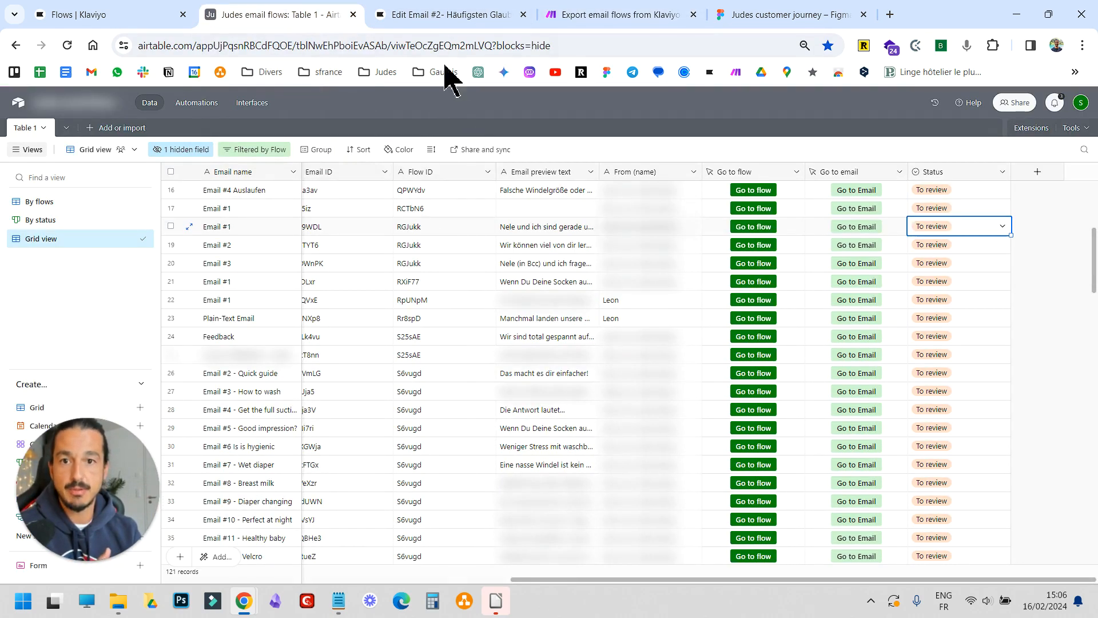
click(623, 16)
Examine the scenario modules up close, from Get all flows through Get email information to Add email row
drag(276, 370, 370, 378)
scroll(329, 357, up, 3)
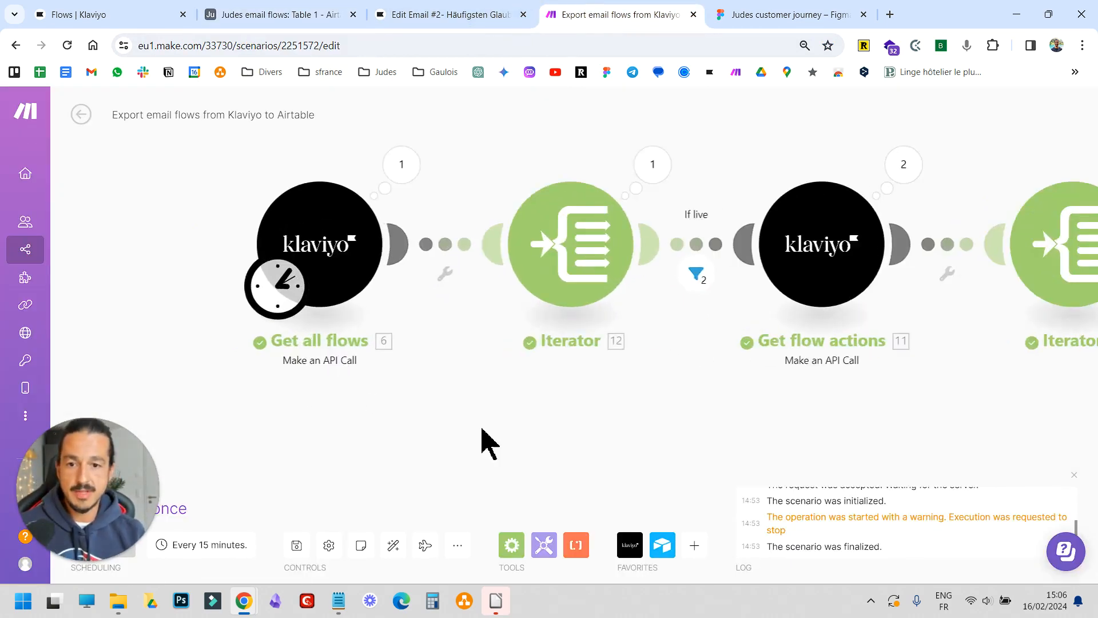
scroll(583, 434, down, 3)
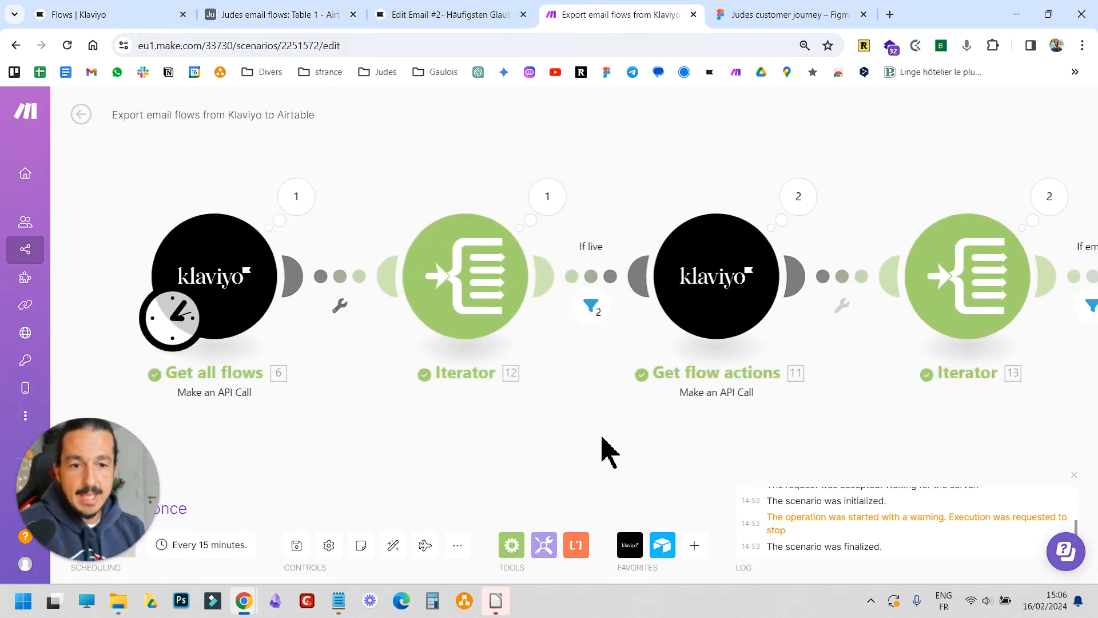
scroll(589, 415, down, 1)
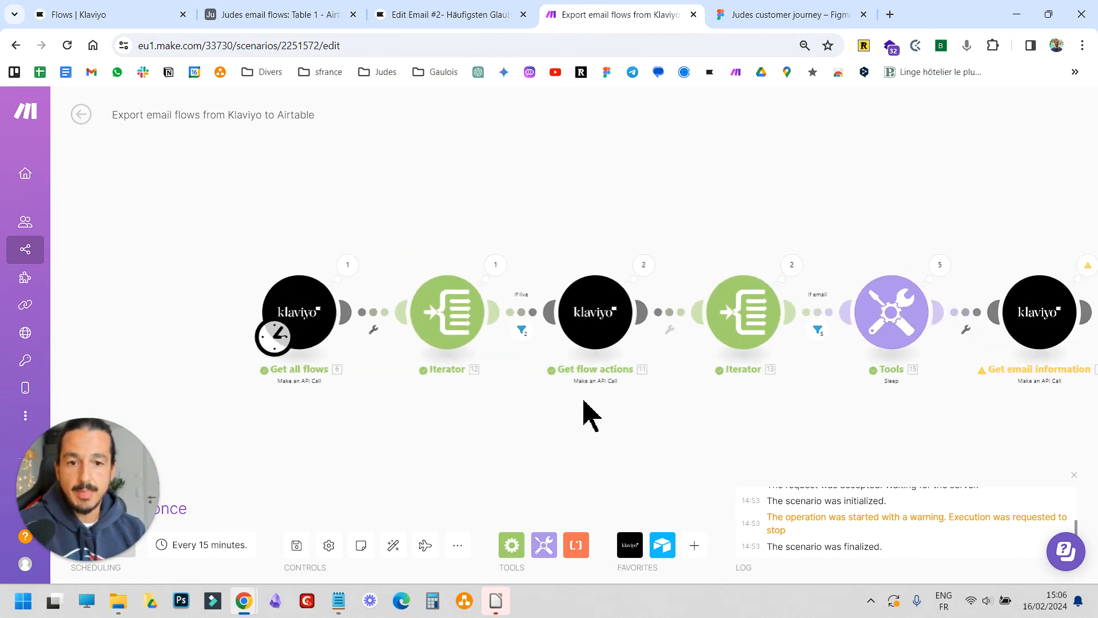
scroll(581, 399, down, 2)
drag(712, 405, 621, 404)
scroll(286, 359, up, 4)
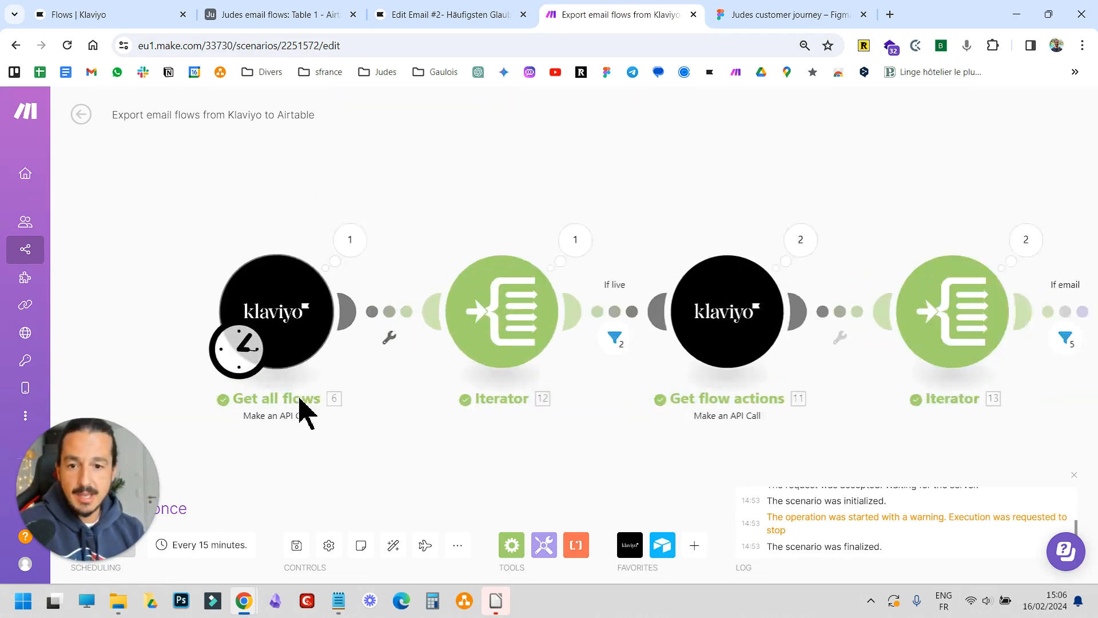
scroll(920, 443, down, 2)
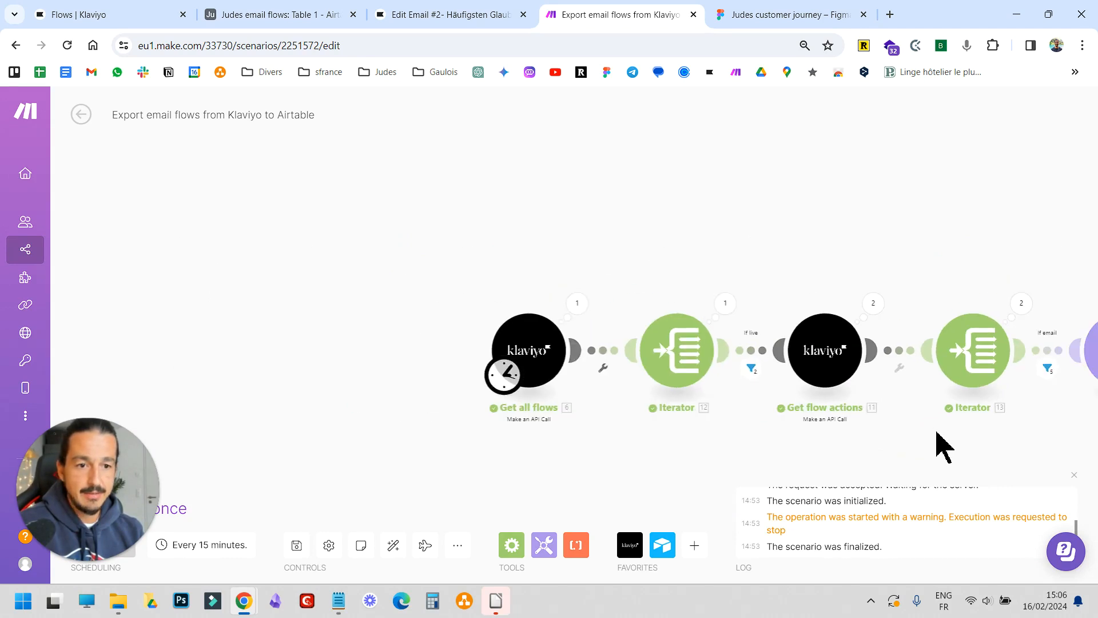
drag(941, 448, 518, 410)
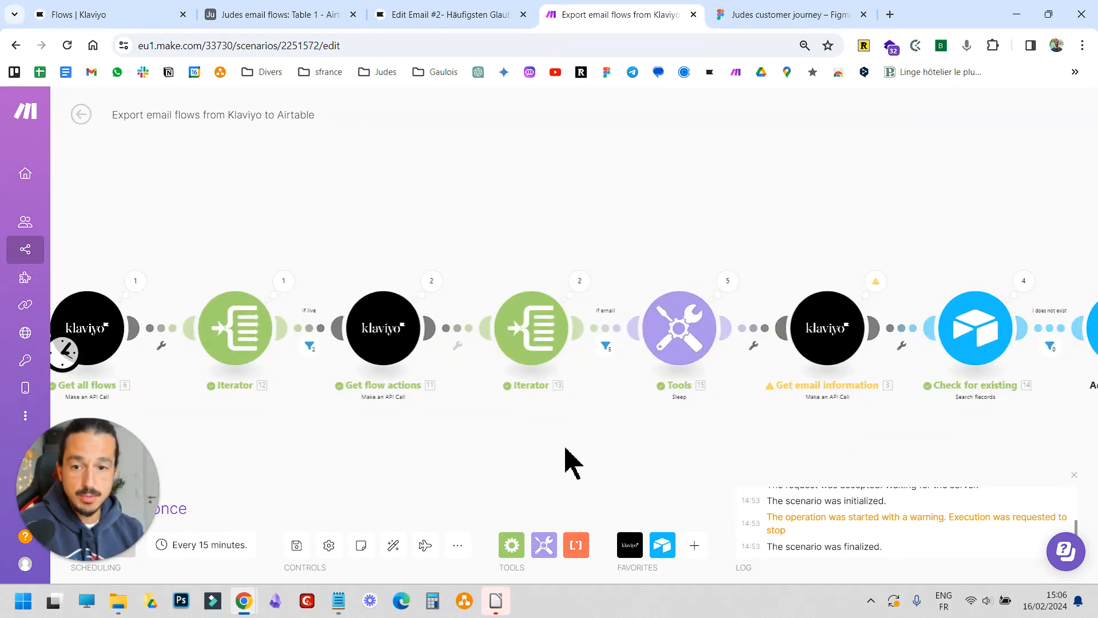
drag(565, 446, 646, 420)
scroll(646, 420, down, 1)
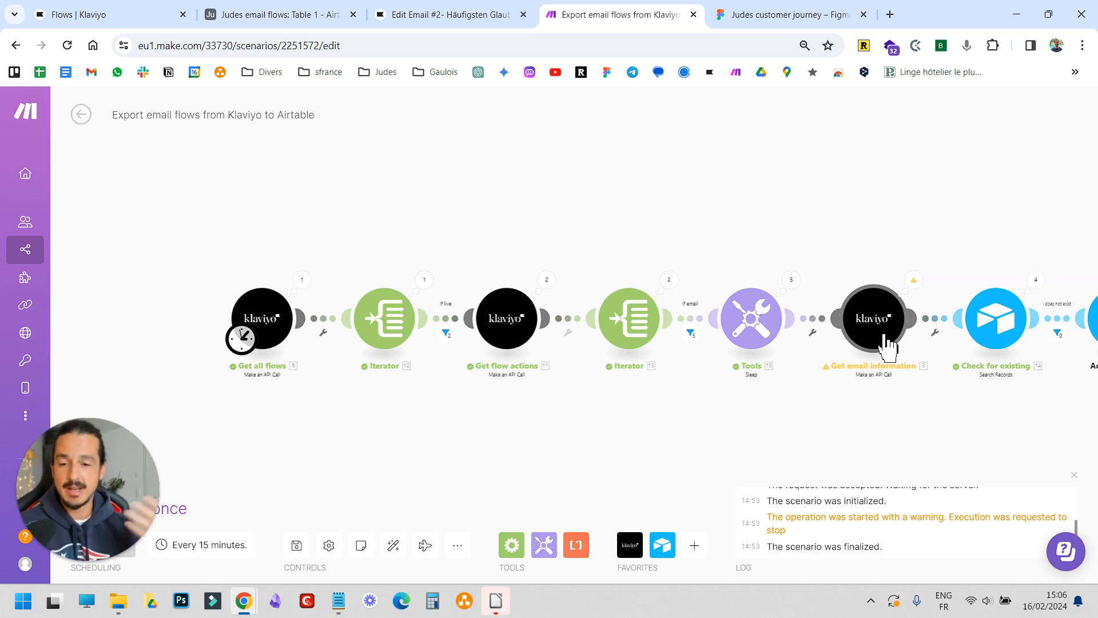
drag(863, 449, 748, 437)
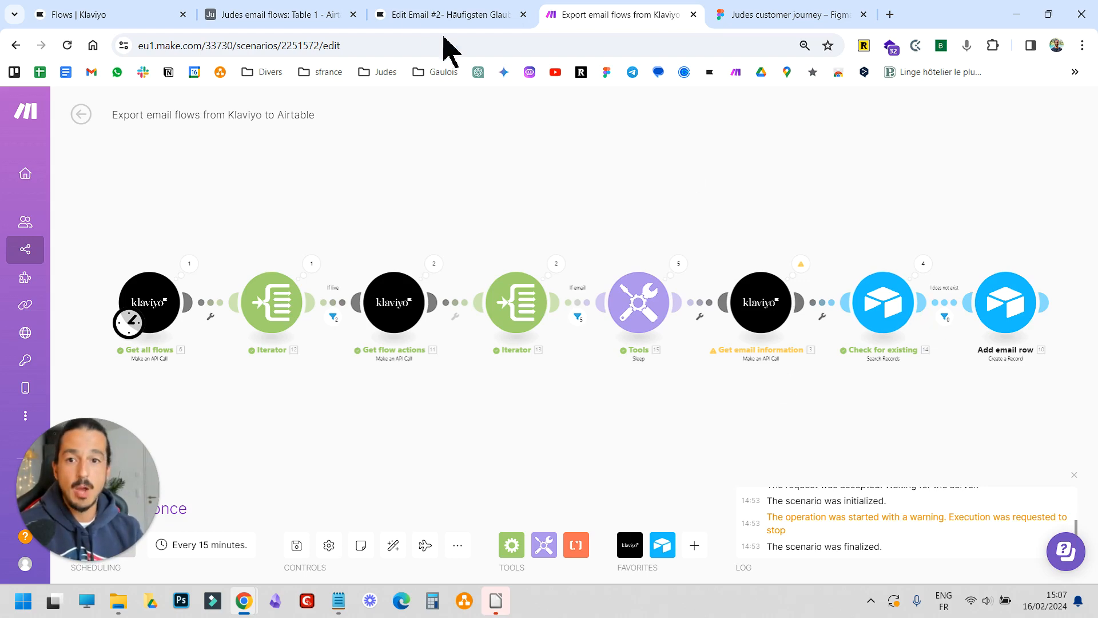
Return to the Airtable table and browse the email rows with their subjects and flows
click(311, 15)
scroll(472, 312, up, 2)
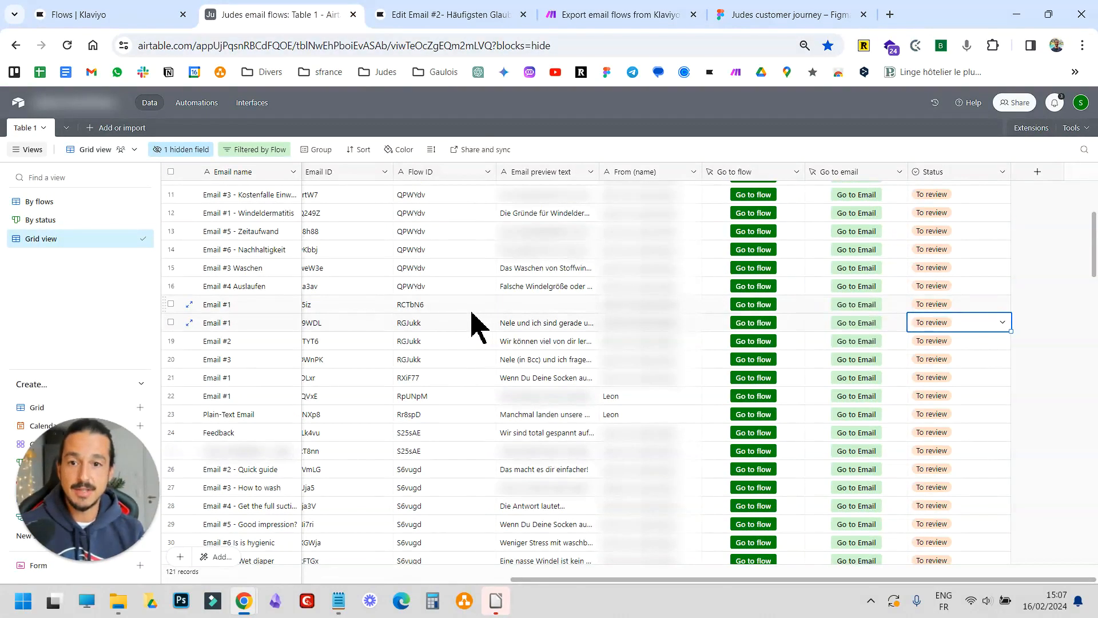
scroll(469, 309, left, 10)
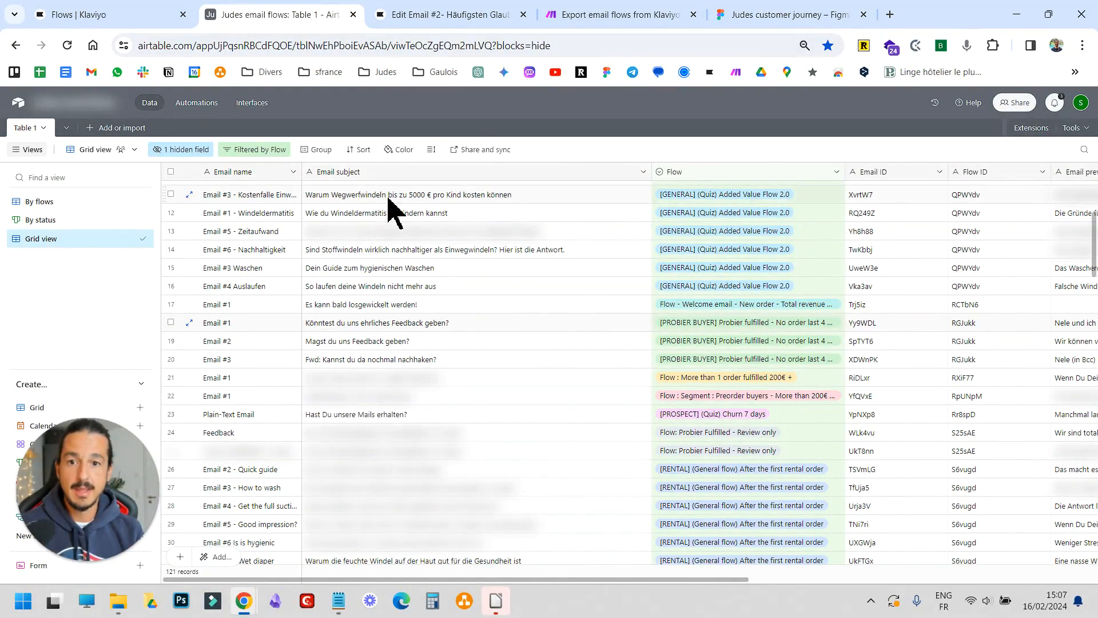
Scroll the Airtable email table across to the Go to flow, Go to email and Status columns
scroll(800, 216, right, 5)
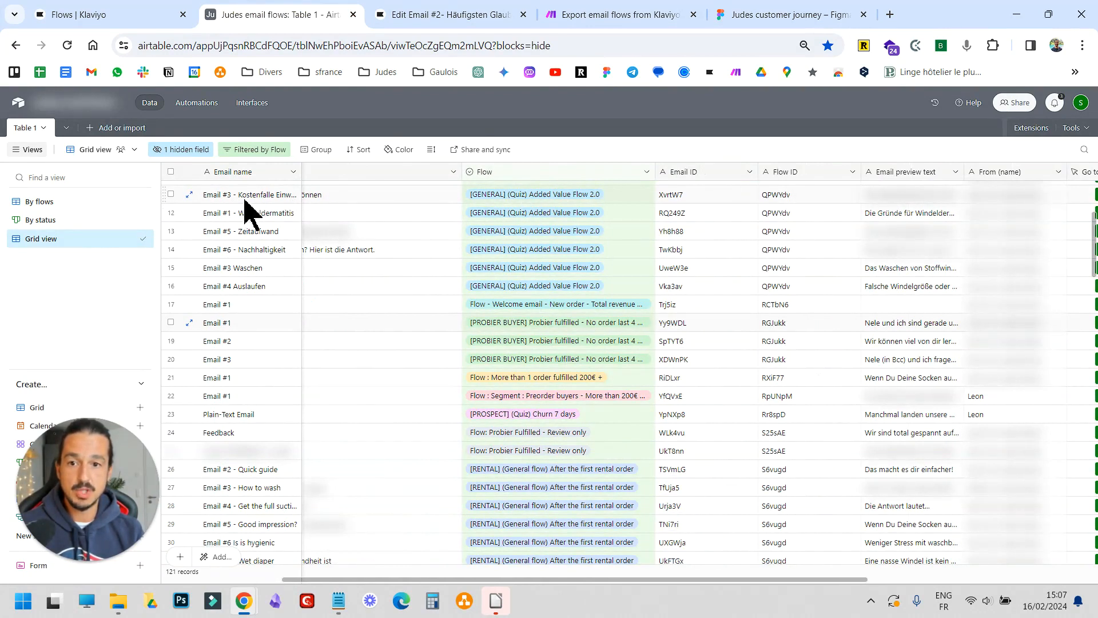
scroll(749, 217, right, 8)
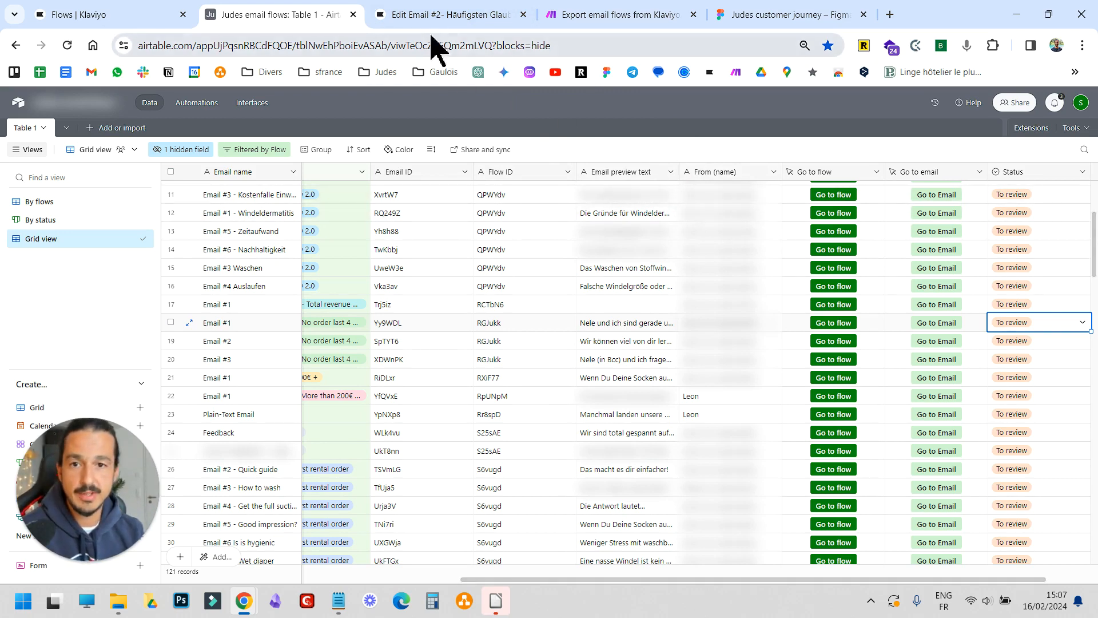
Switch to the Make scenario and open the Get all flows module to inspect its /flows/ GET request settings
click(634, 23)
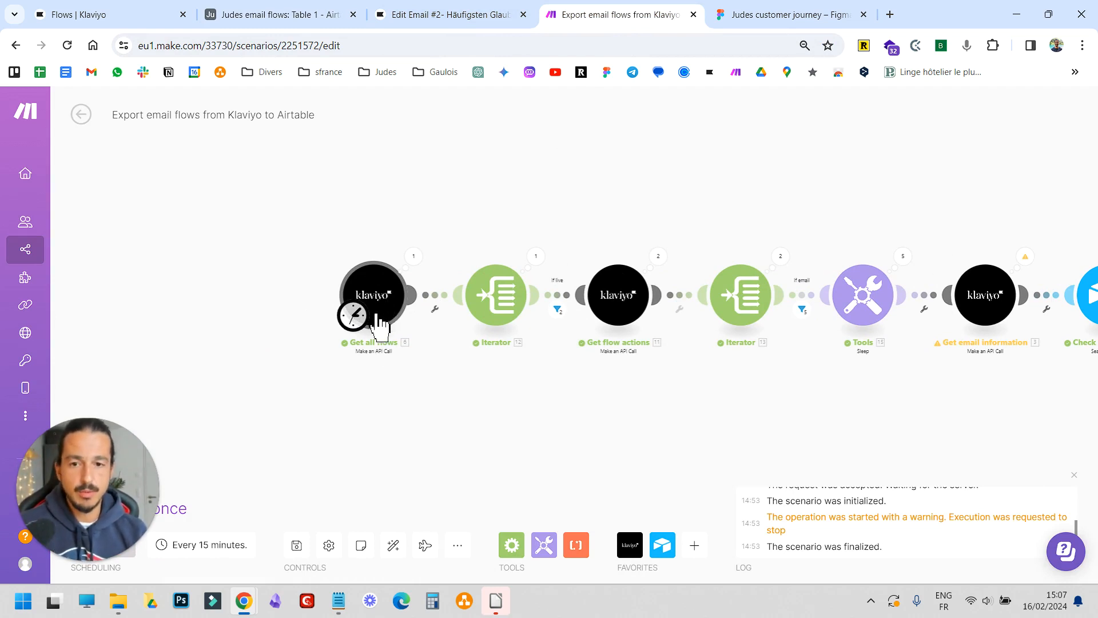
scroll(392, 324, up, 5)
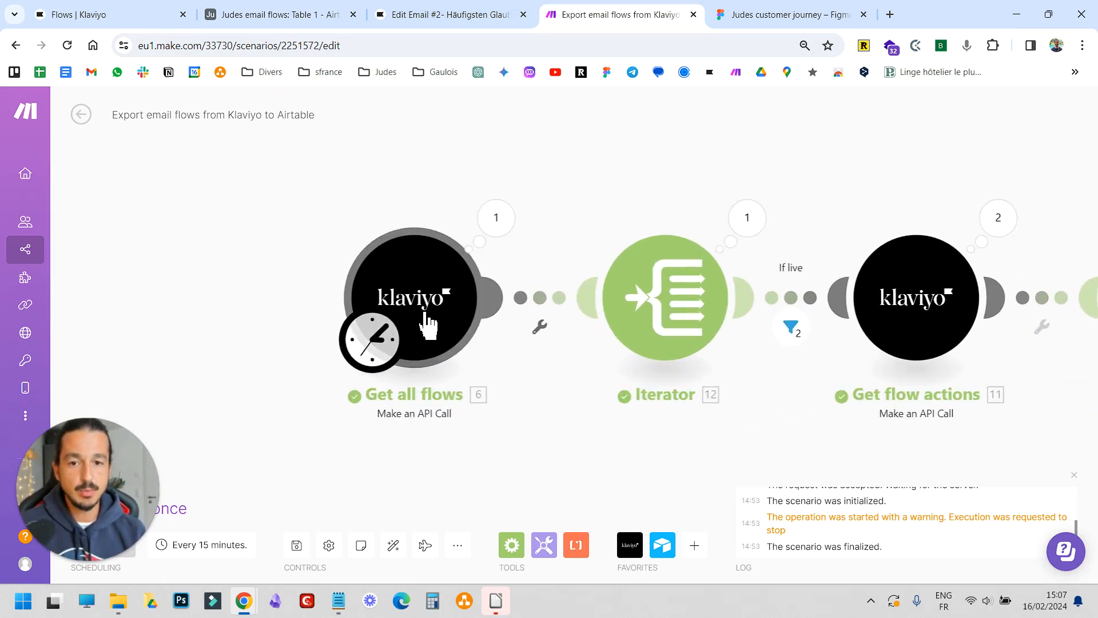
click(444, 286)
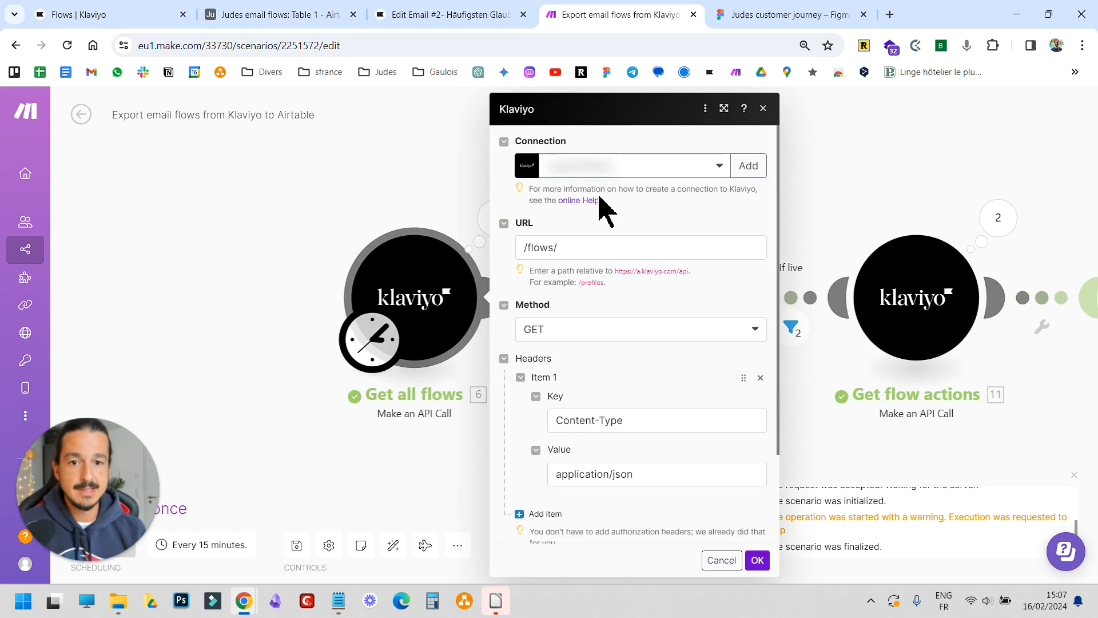
click(572, 249)
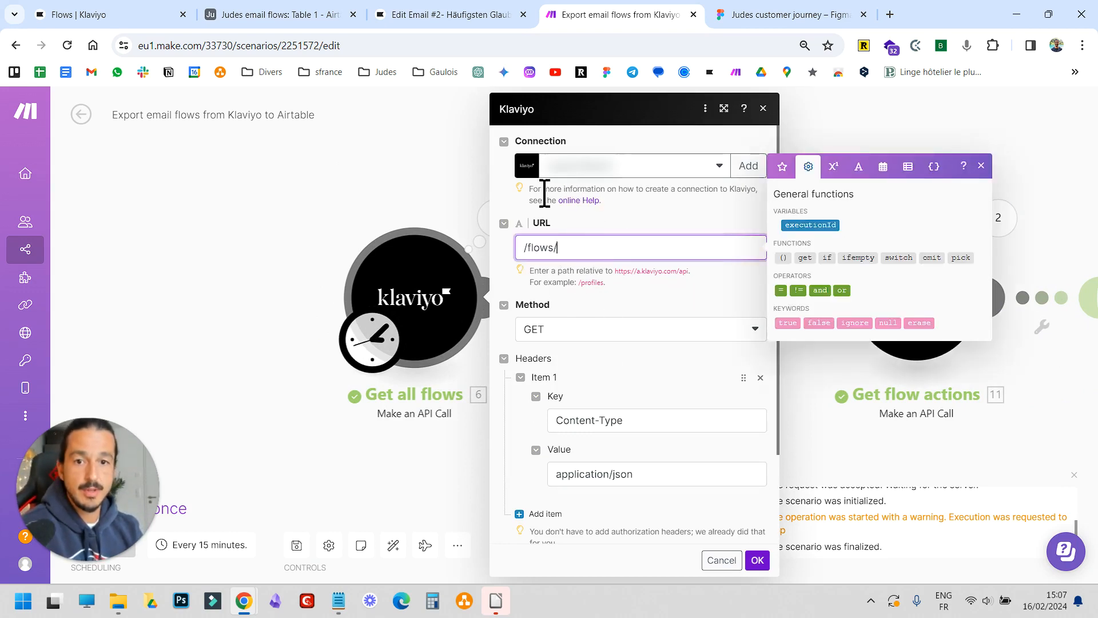
scroll(581, 343, down, 2)
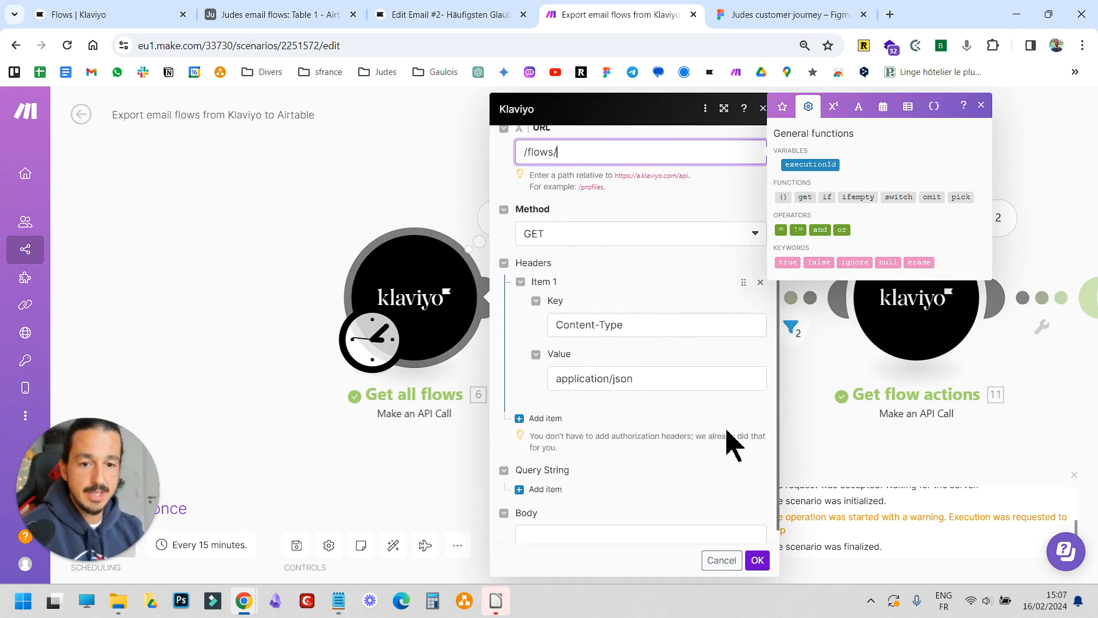
click(758, 560)
Inspect the Get all flows run output, expanding the data array down to one flow's attributes and status
click(378, 221)
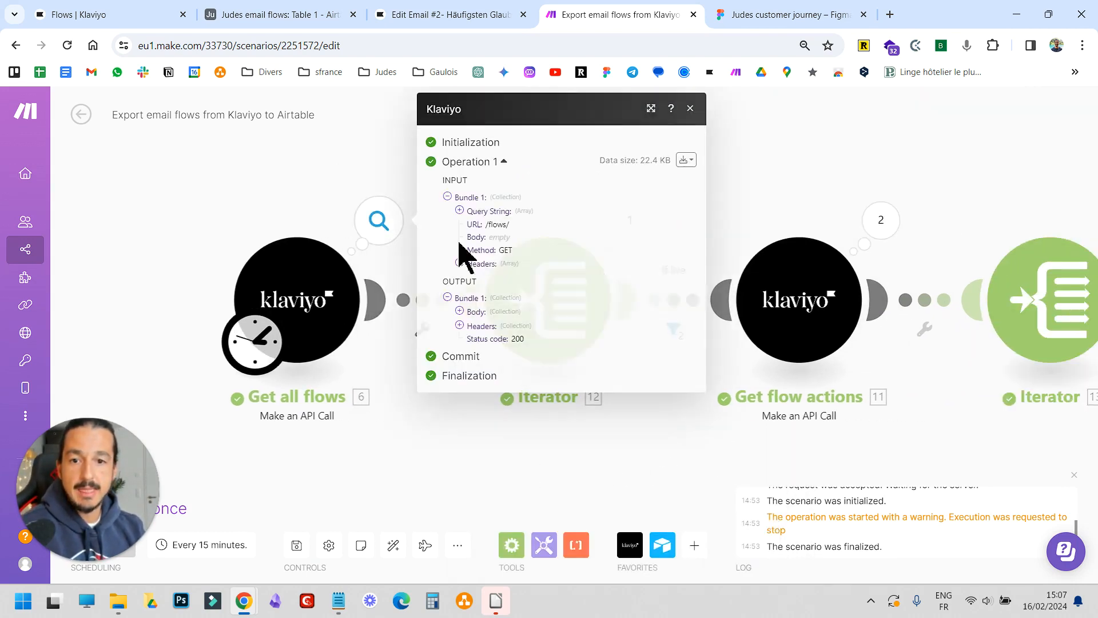
click(459, 311)
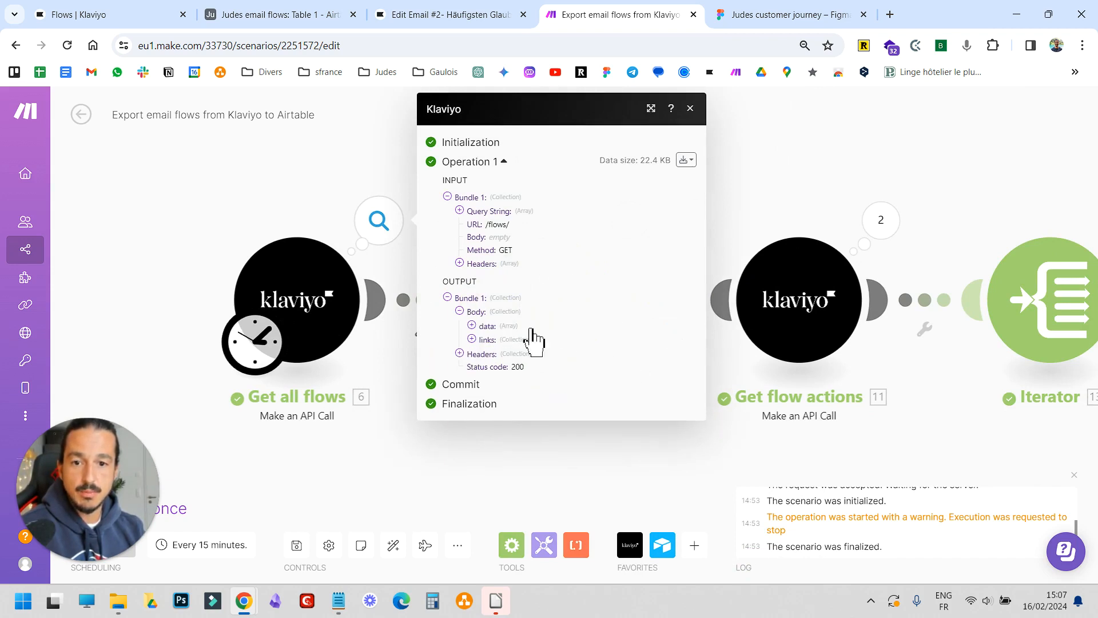
click(472, 326)
scroll(503, 346, down, 1)
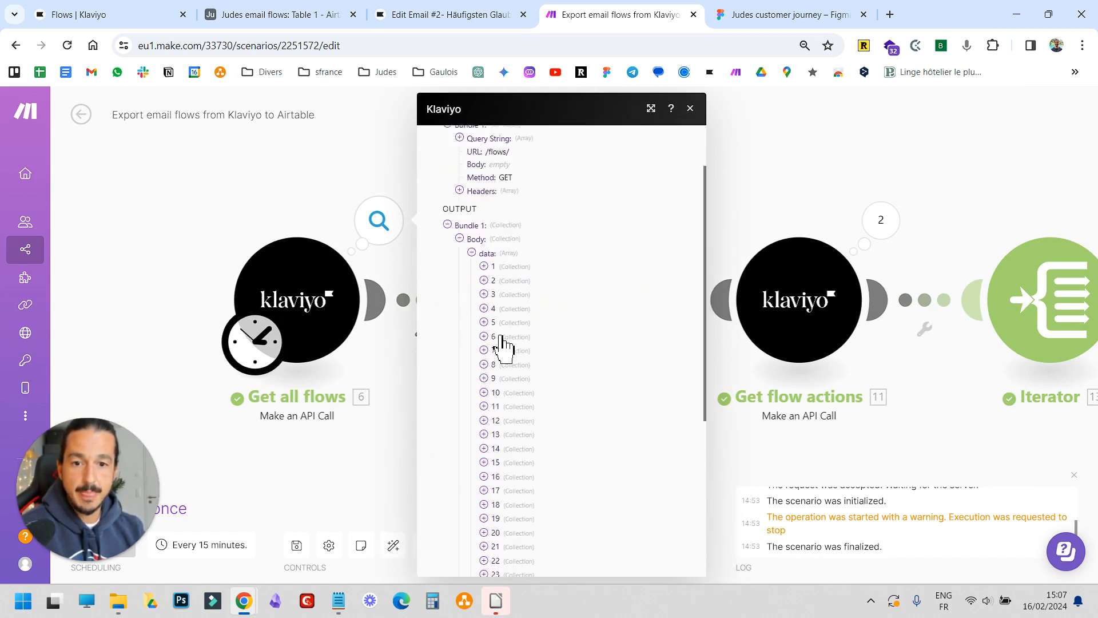
scroll(503, 346, down, 4)
scroll(509, 369, up, 3)
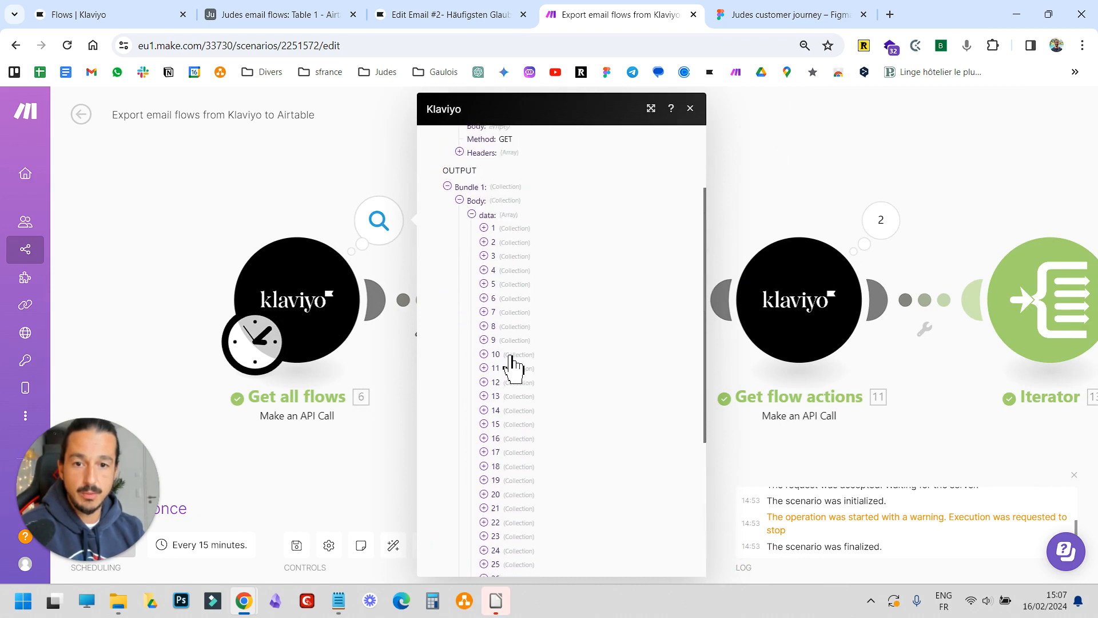
scroll(513, 366, up, 2)
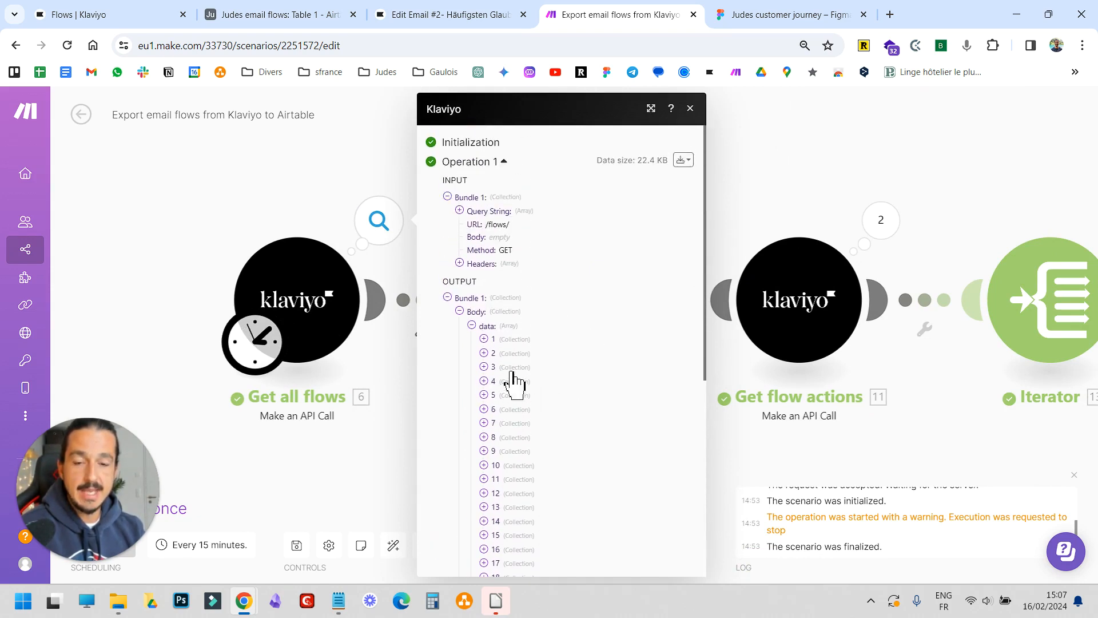
click(484, 367)
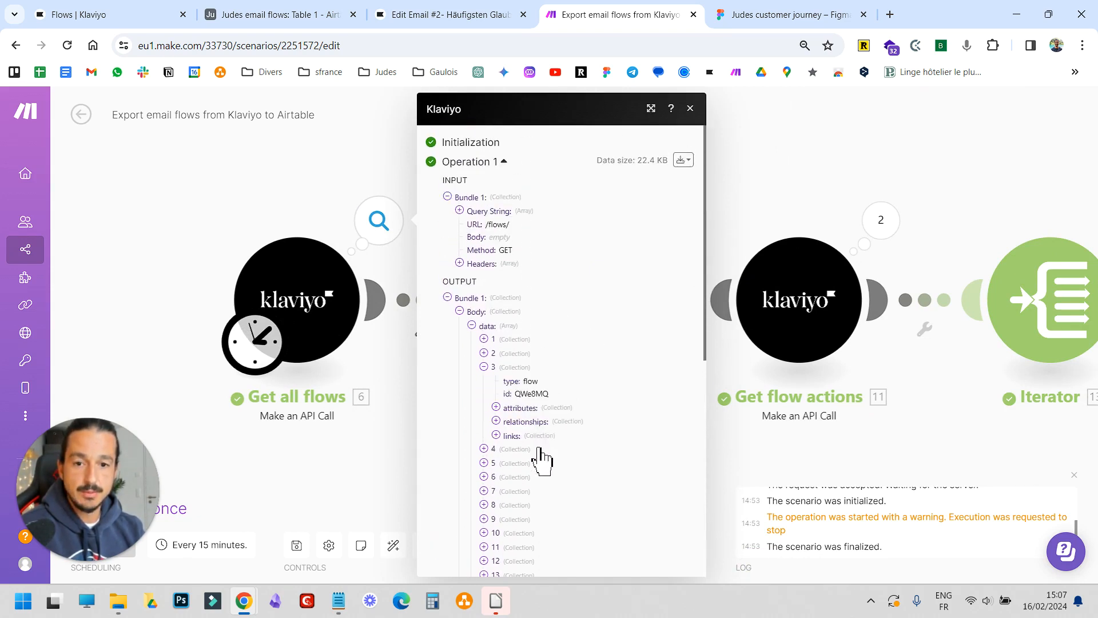
click(497, 408)
scroll(502, 423, down, 3)
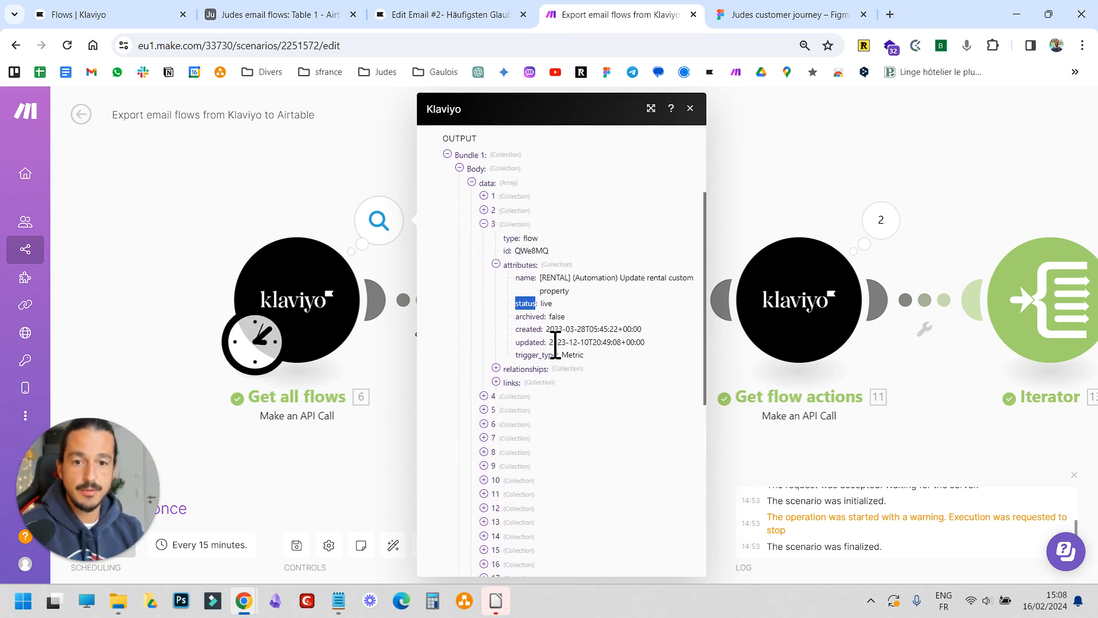
click(756, 456)
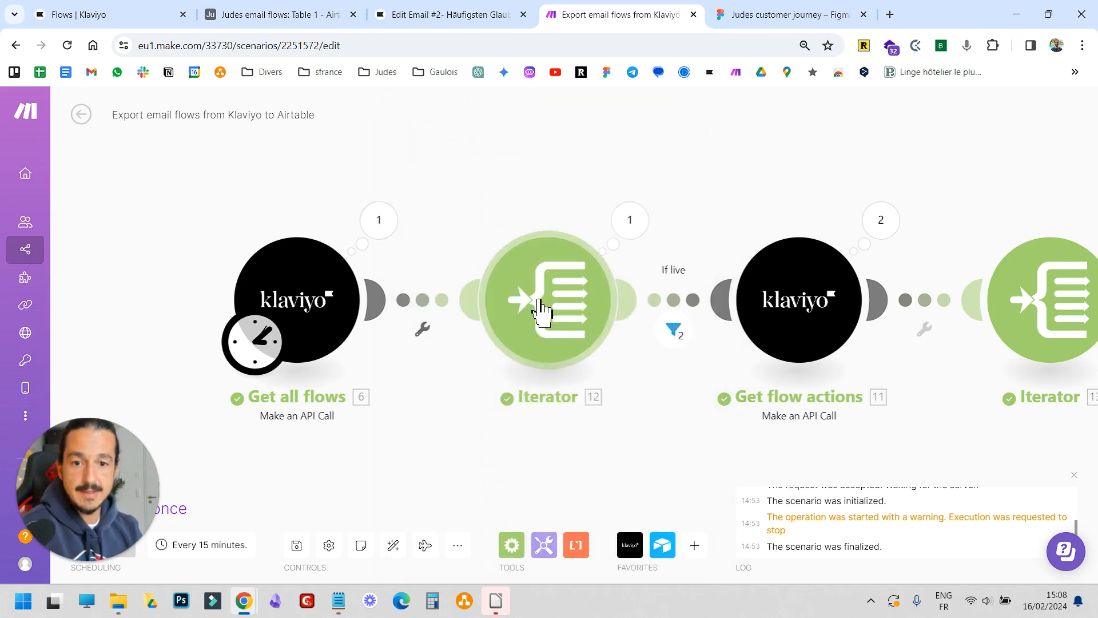
Open the first Iterator's settings and examine its mapped array, the body data[] from Get all flows
scroll(598, 417, right, 3)
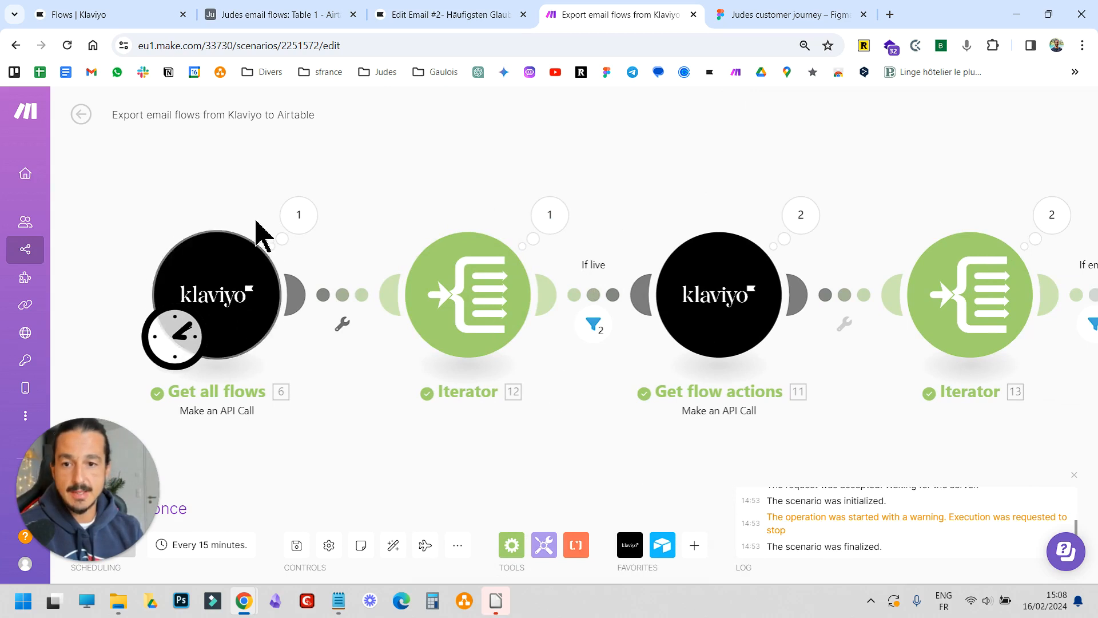
click(297, 221)
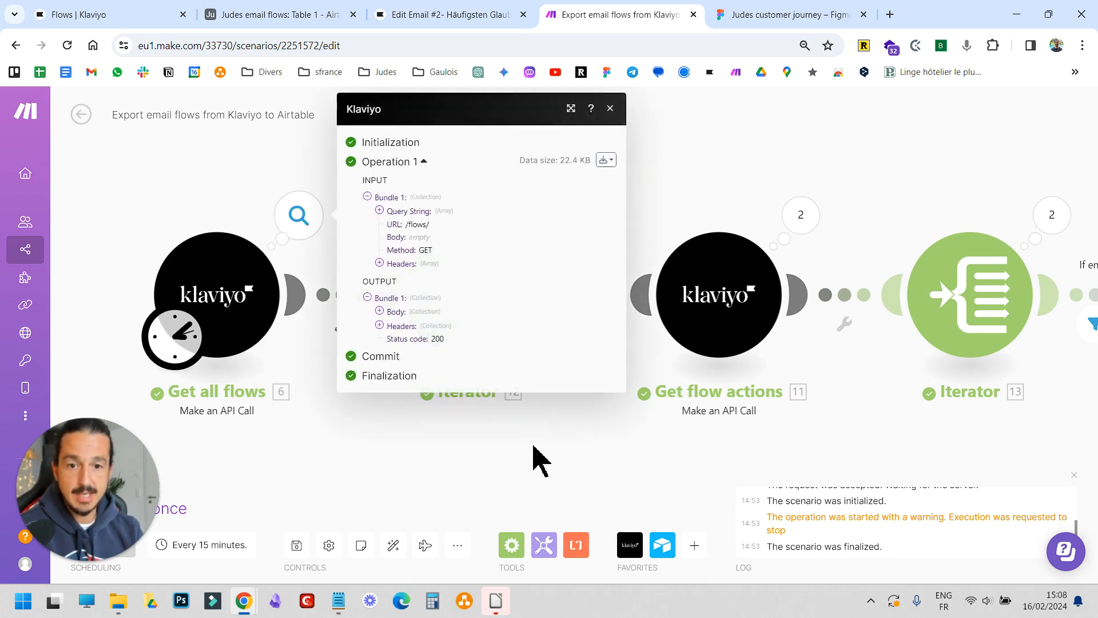
click(451, 482)
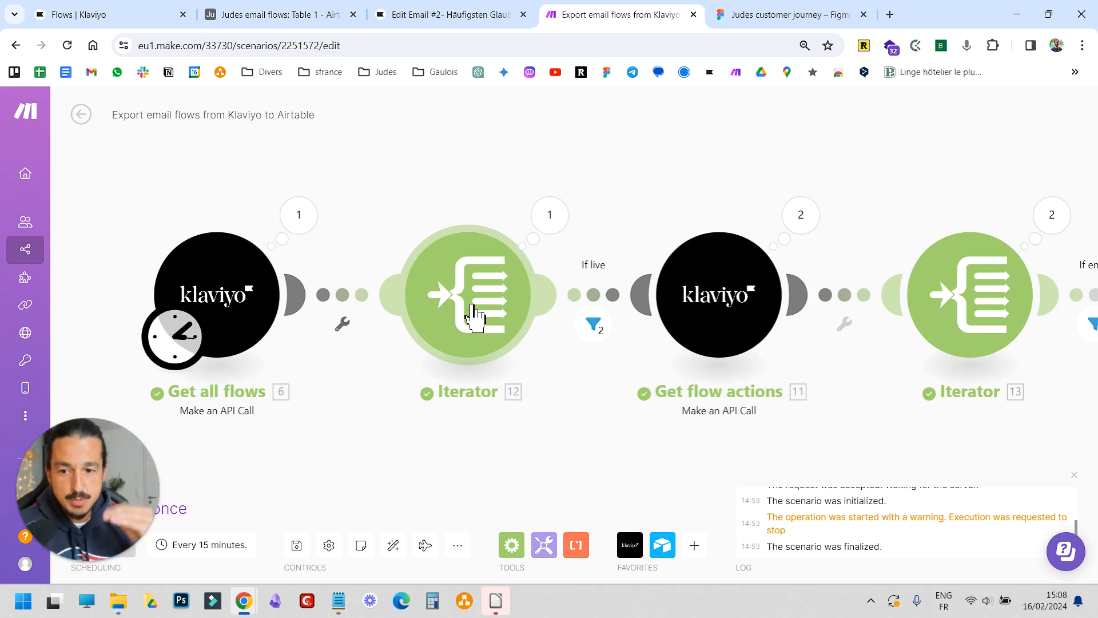
click(472, 314)
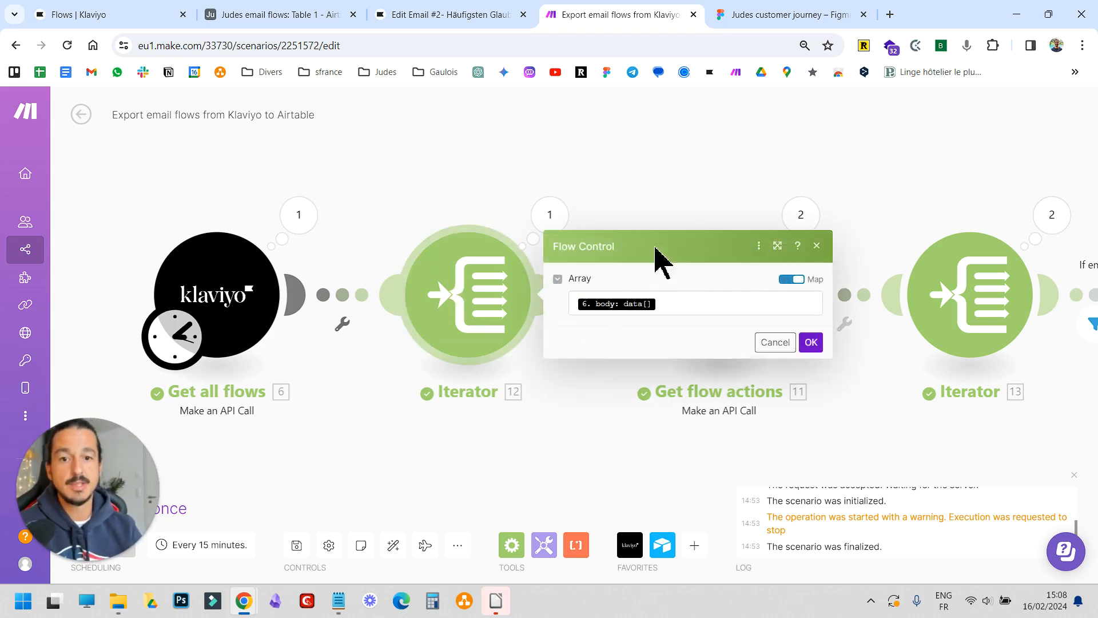
click(657, 303)
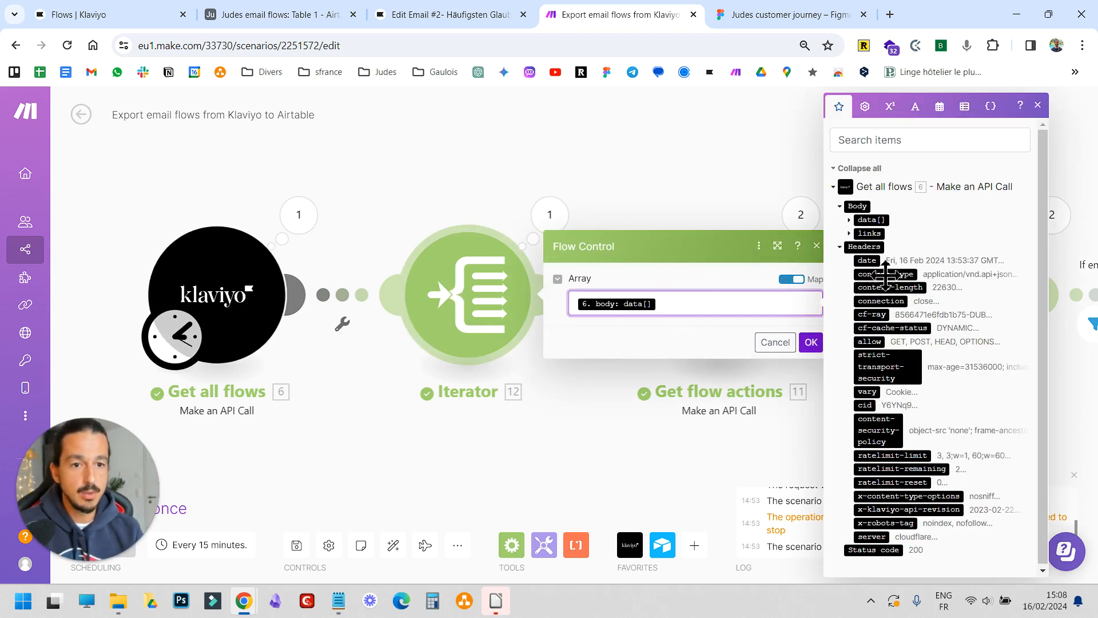
click(246, 352)
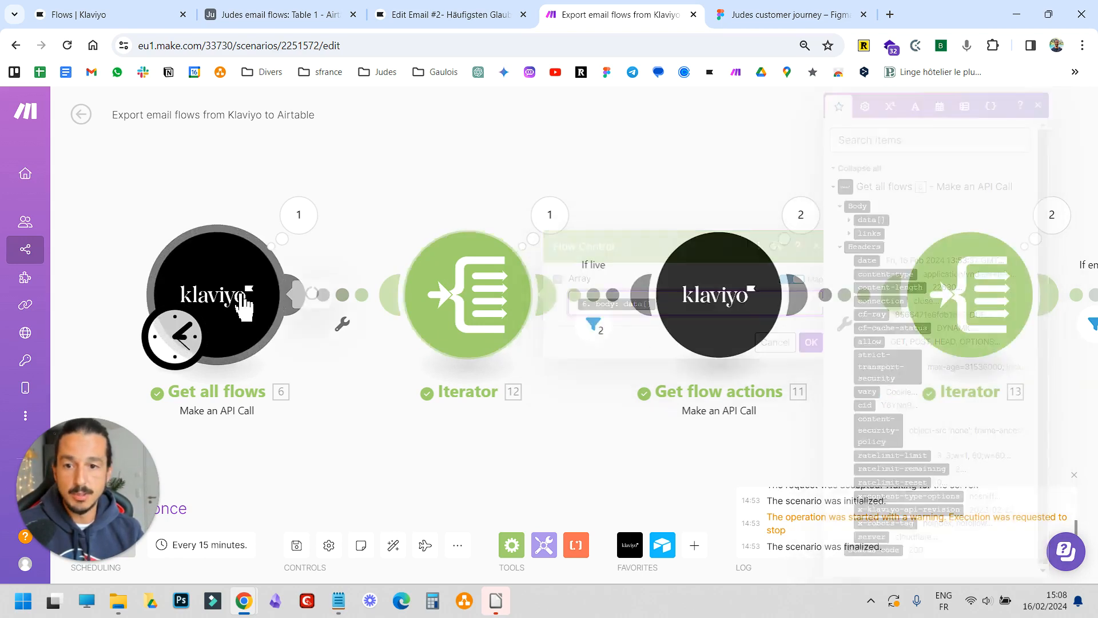
Open the If live filter before Get flow actions and examine its condition on attributes.status containing live
click(297, 216)
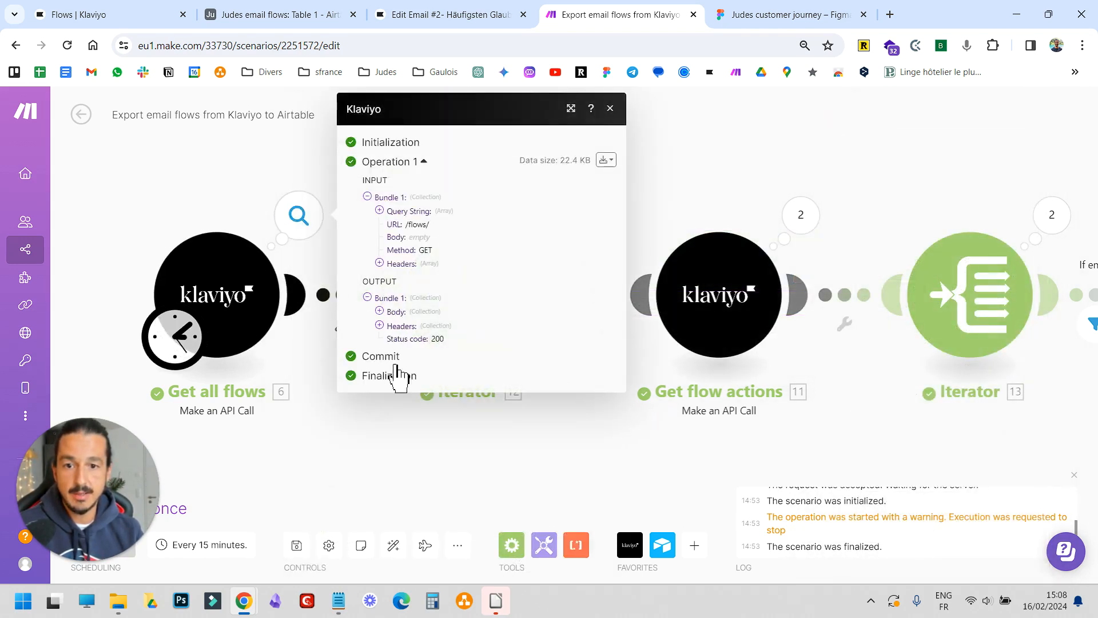
click(598, 378)
drag(570, 440, 395, 438)
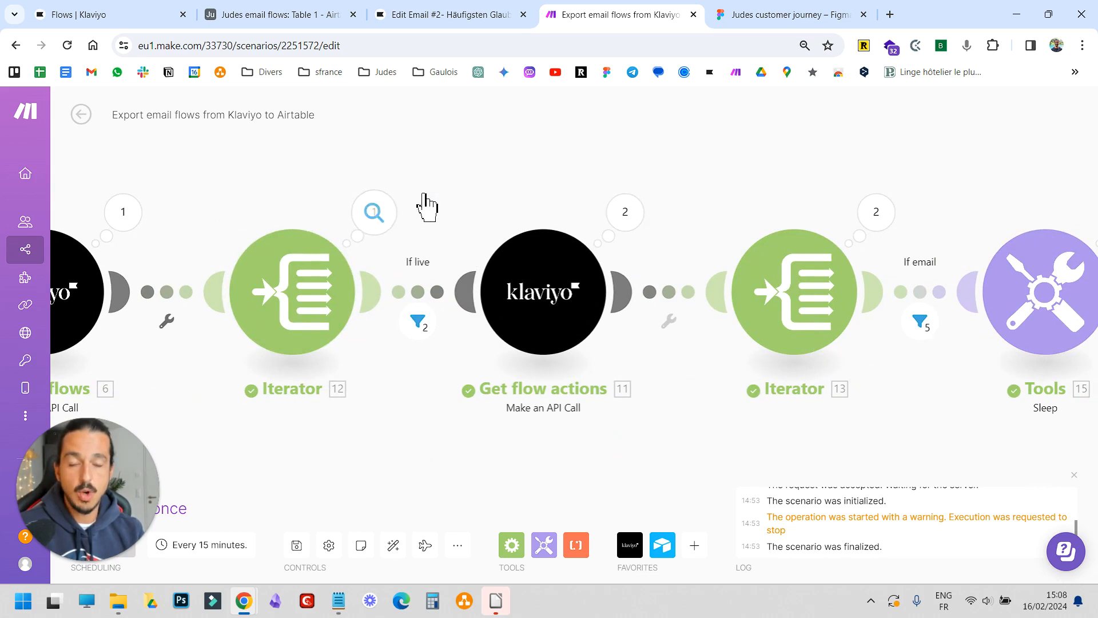
drag(505, 326, 467, 314)
click(379, 309)
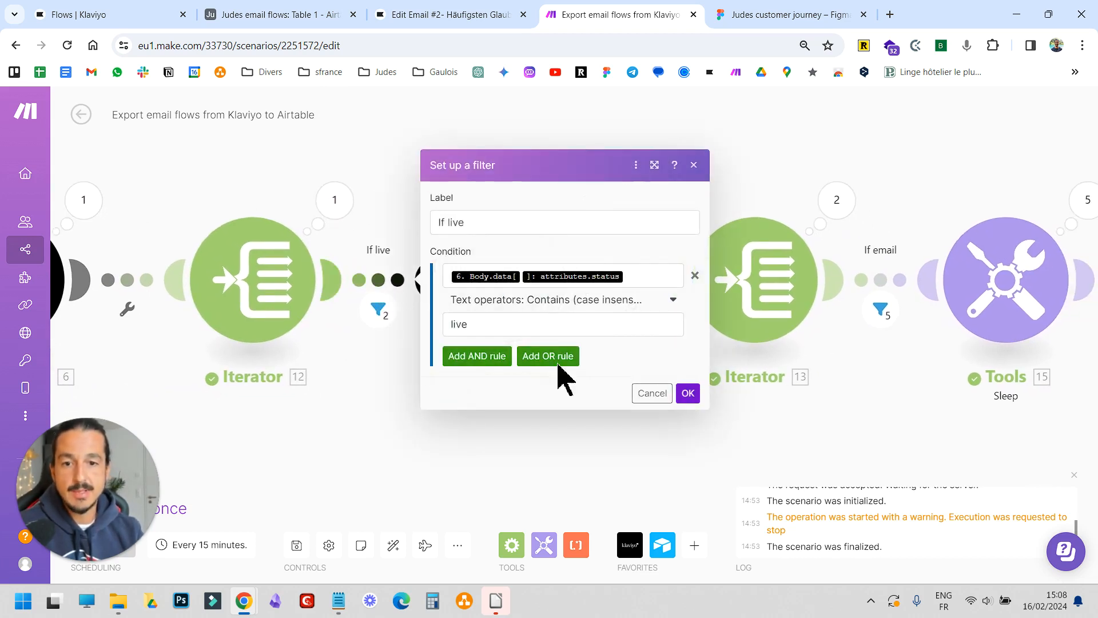
click(504, 234)
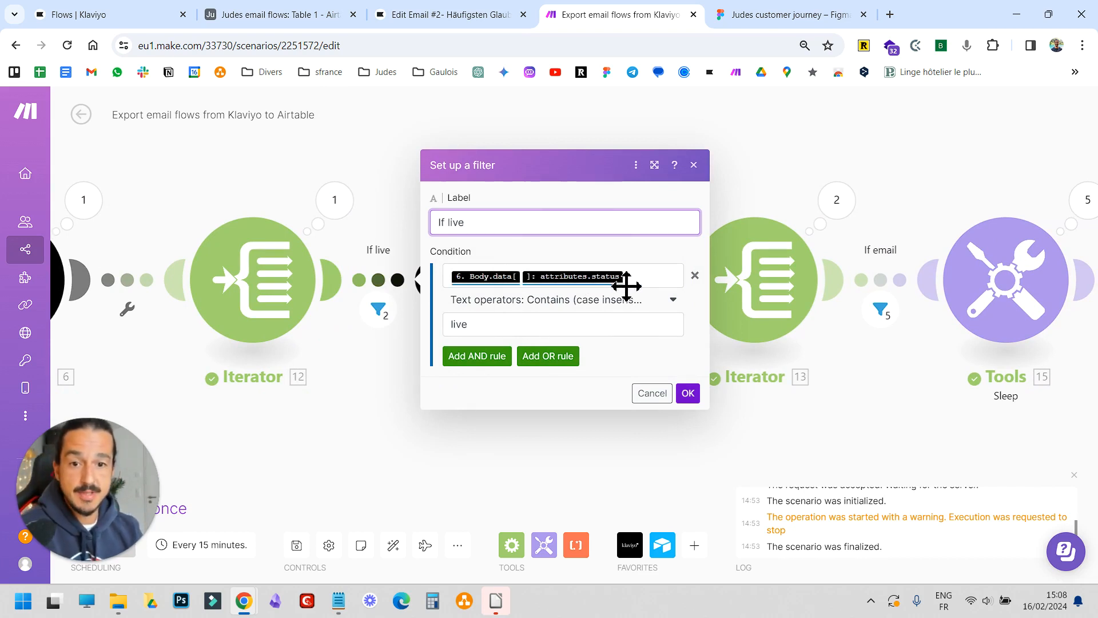
click(654, 280)
scroll(829, 480, down, 5)
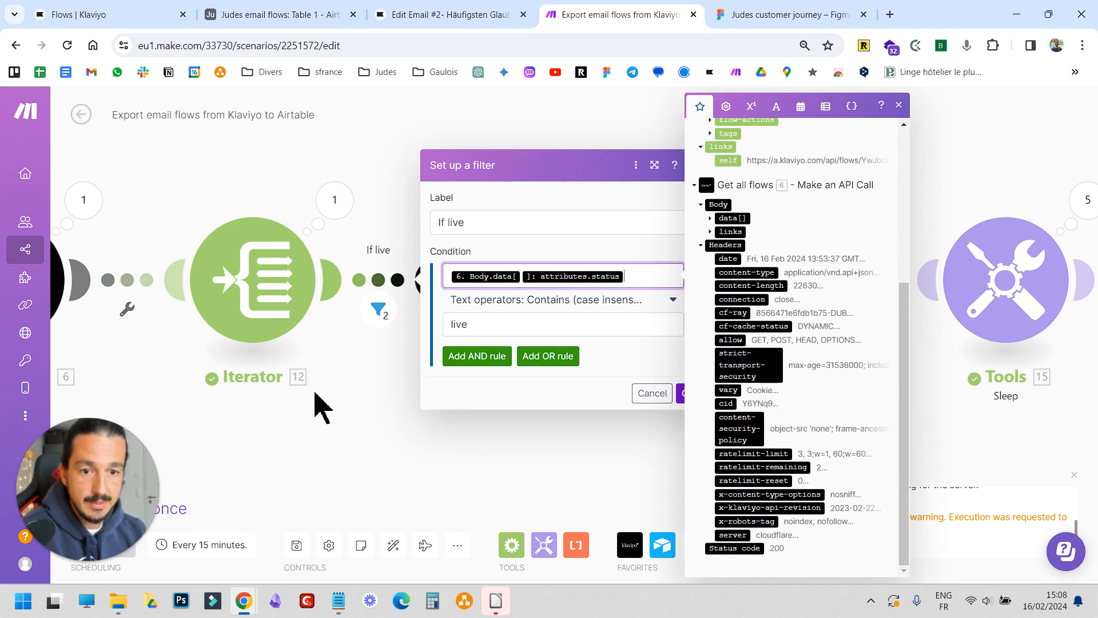
click(386, 223)
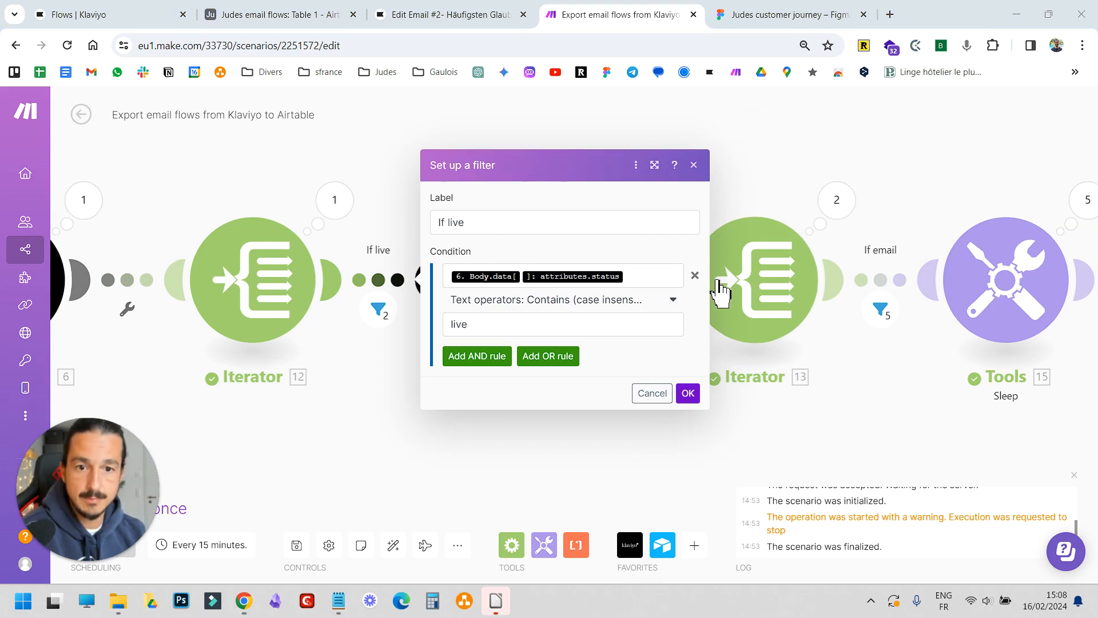
Trace the filter's status field in the mapping panel by expanding data[] and attributes, then close the filter
click(670, 277)
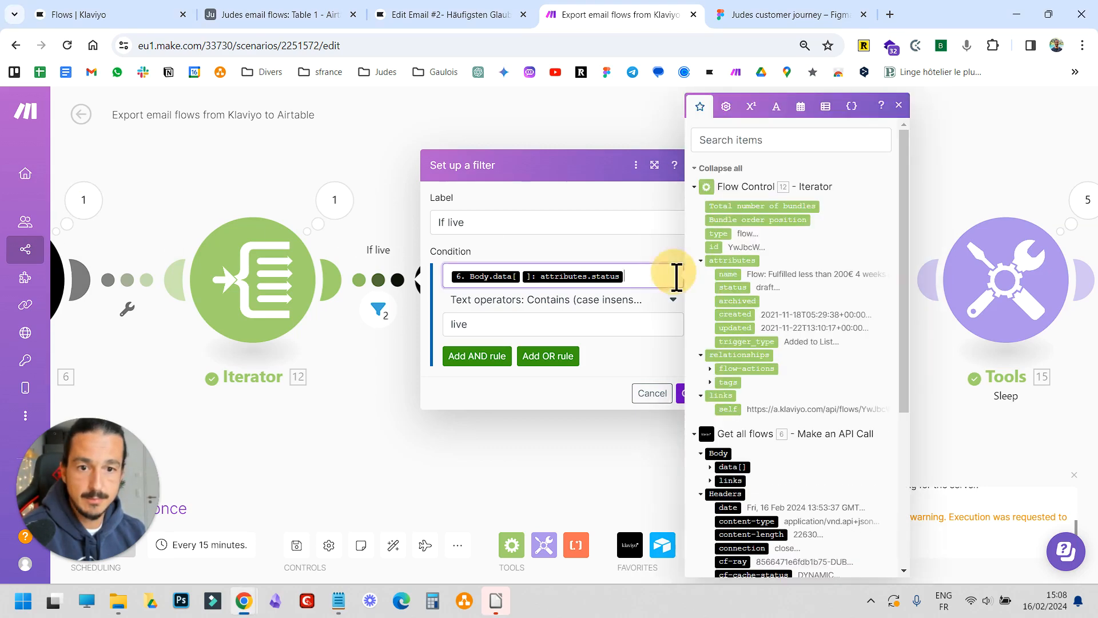
click(710, 467)
scroll(712, 320, down, 3)
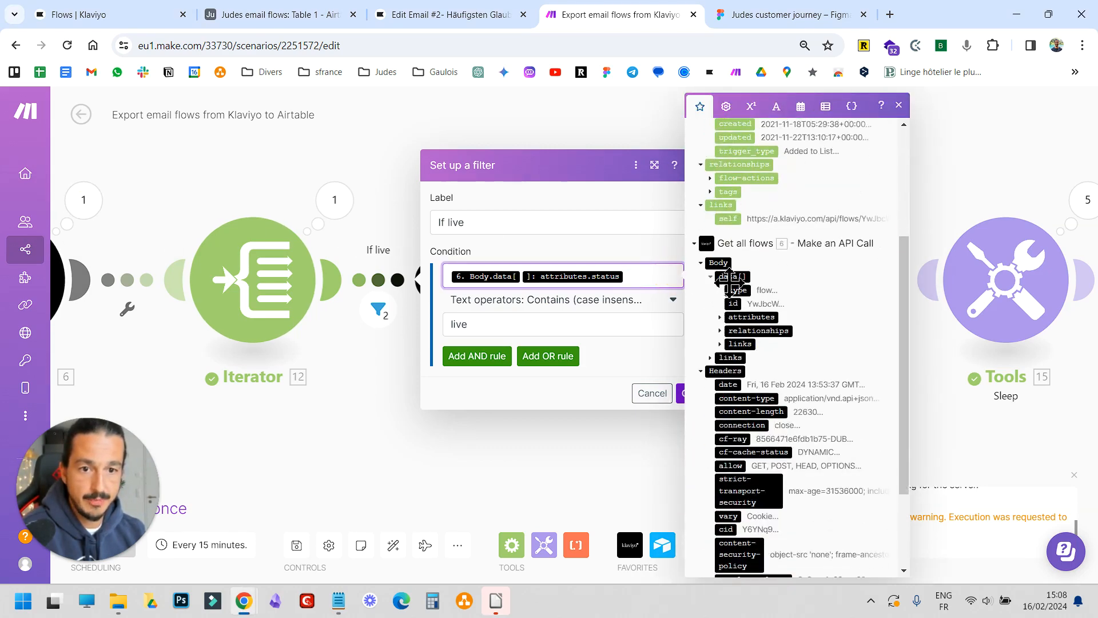
click(721, 317)
scroll(829, 372, down, 2)
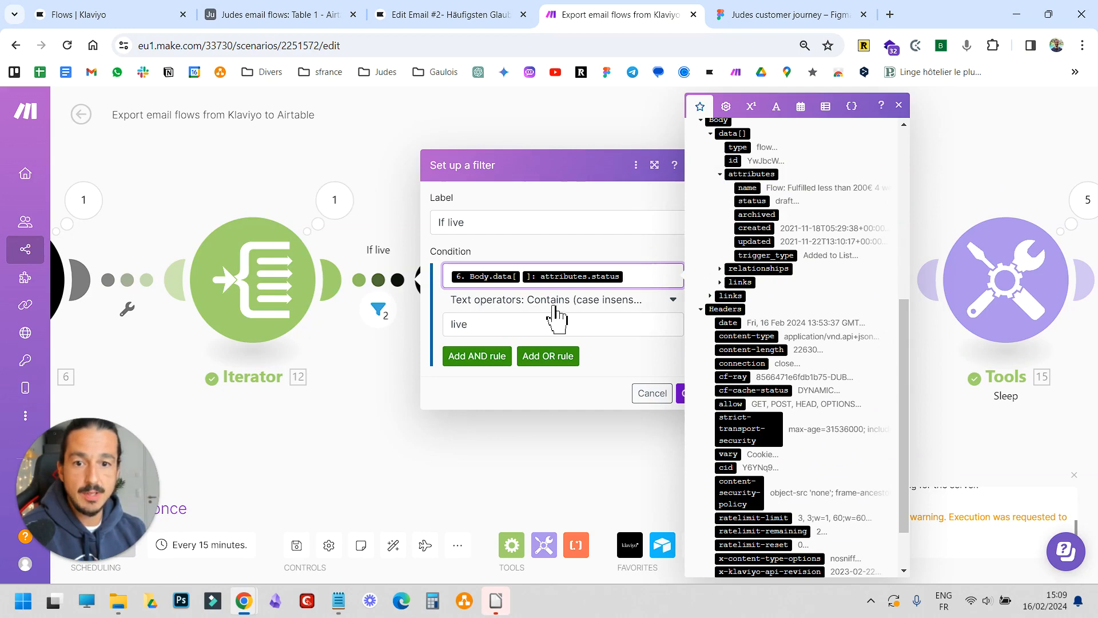
click(487, 325)
click(631, 365)
click(688, 393)
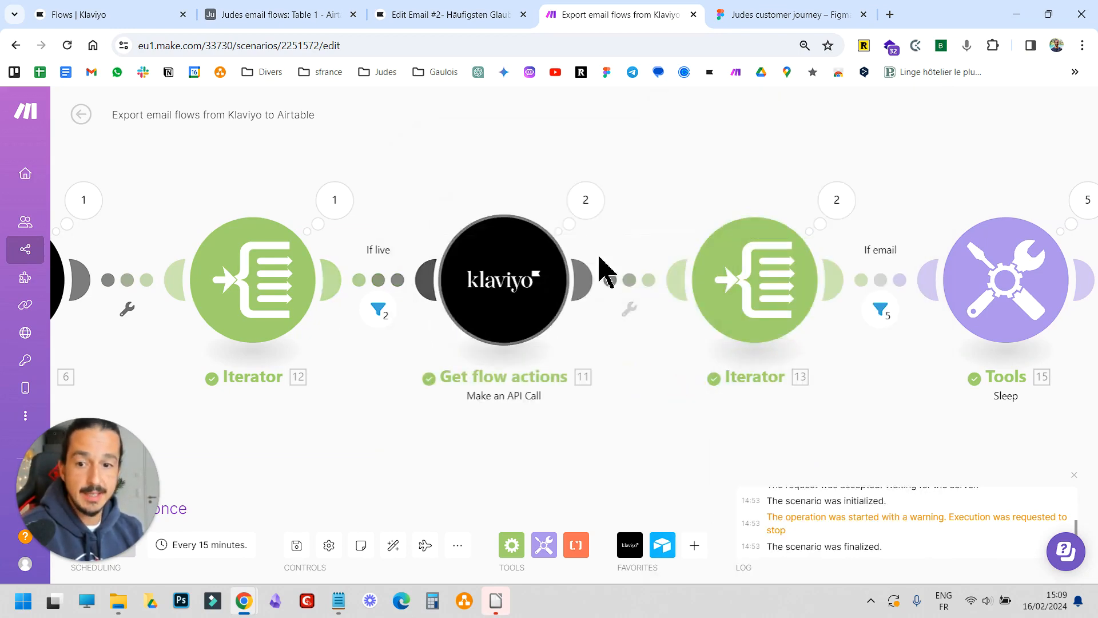
Open the Get flow actions module to examine its /flows/ id /flow-actions/ request URL
scroll(439, 434, down, 2)
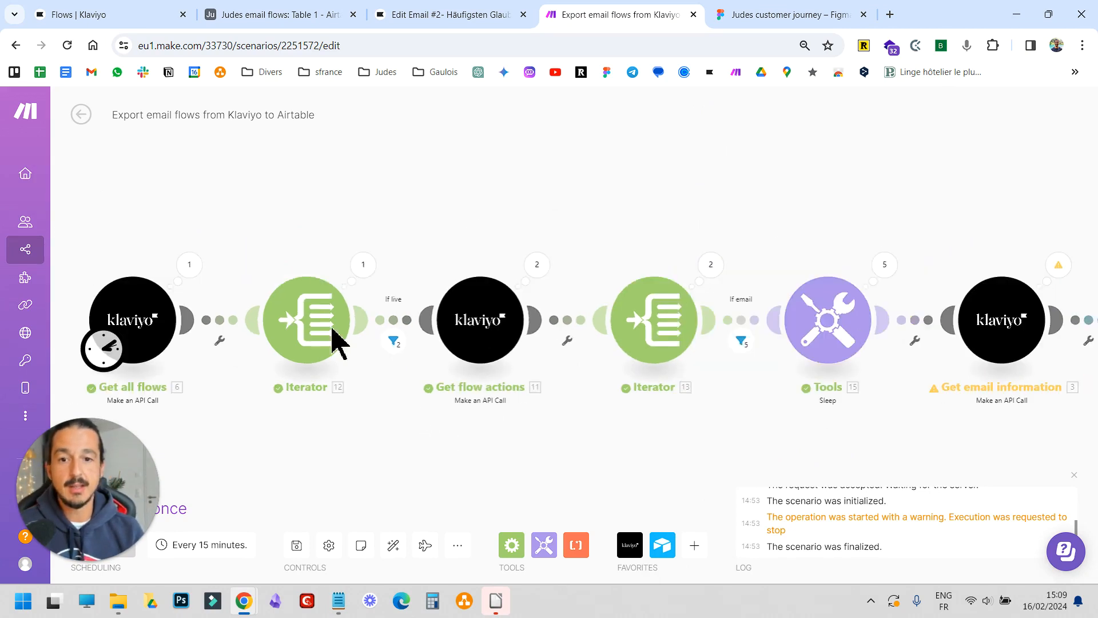
click(501, 330)
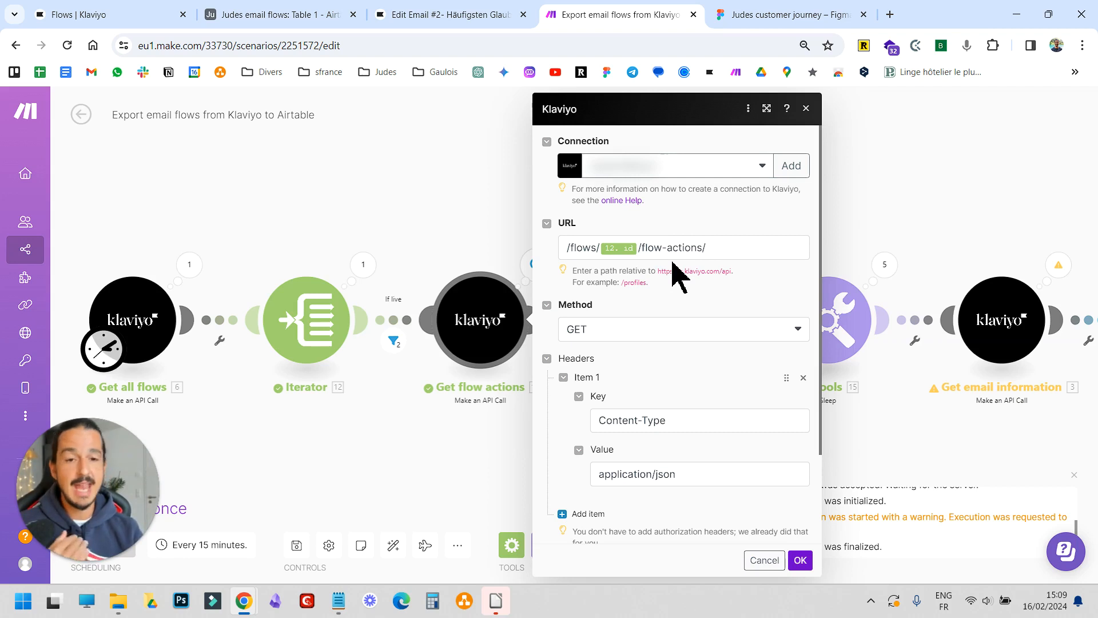
scroll(643, 393, down, 5)
click(800, 560)
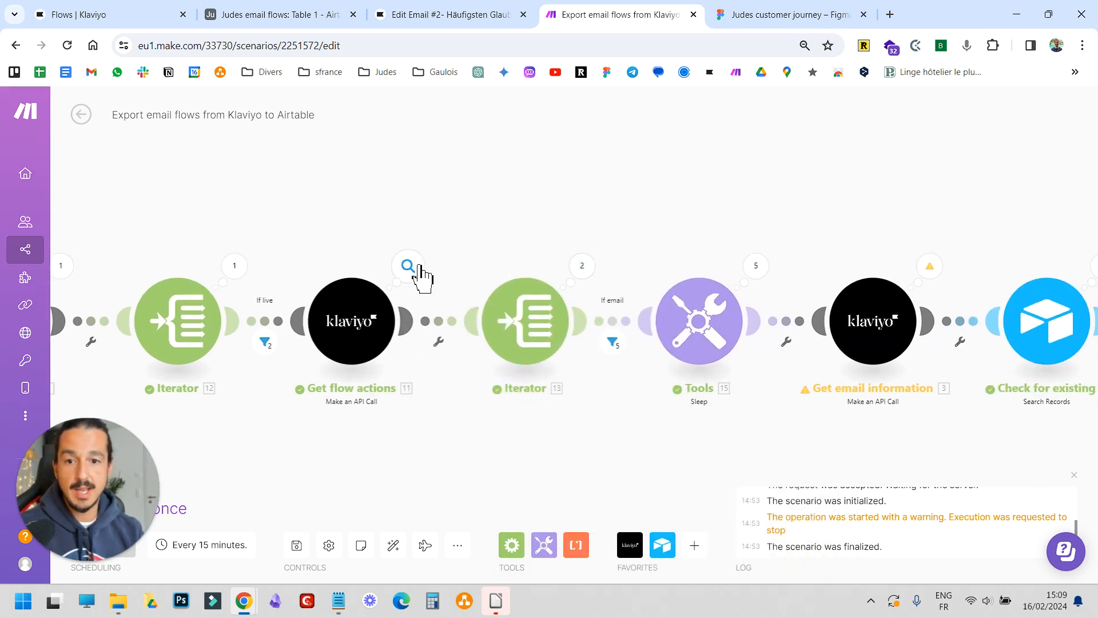
Open the Get flow actions run output to inspect its request and response bundles
click(408, 265)
click(523, 263)
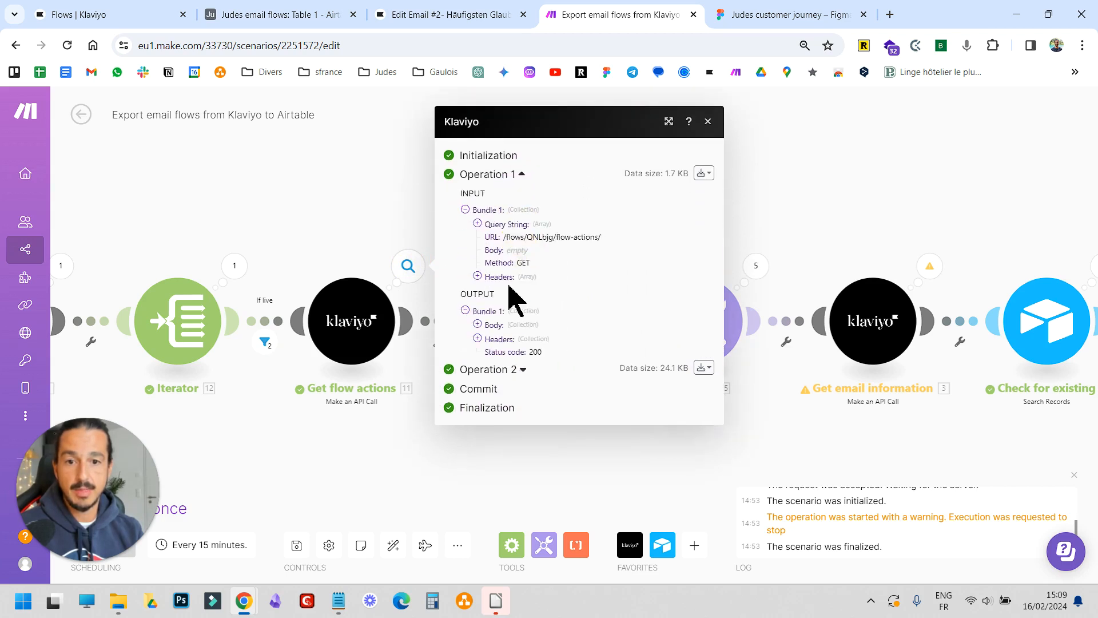
Expand the first operation's output body and data item in the Get flow actions run output
click(478, 324)
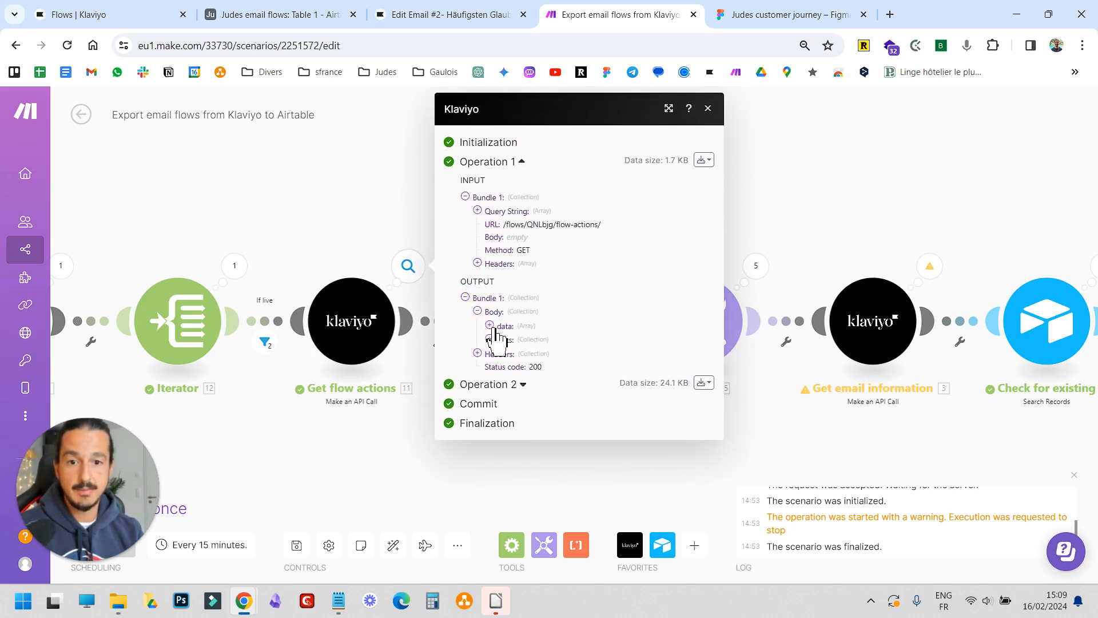
click(490, 326)
click(502, 339)
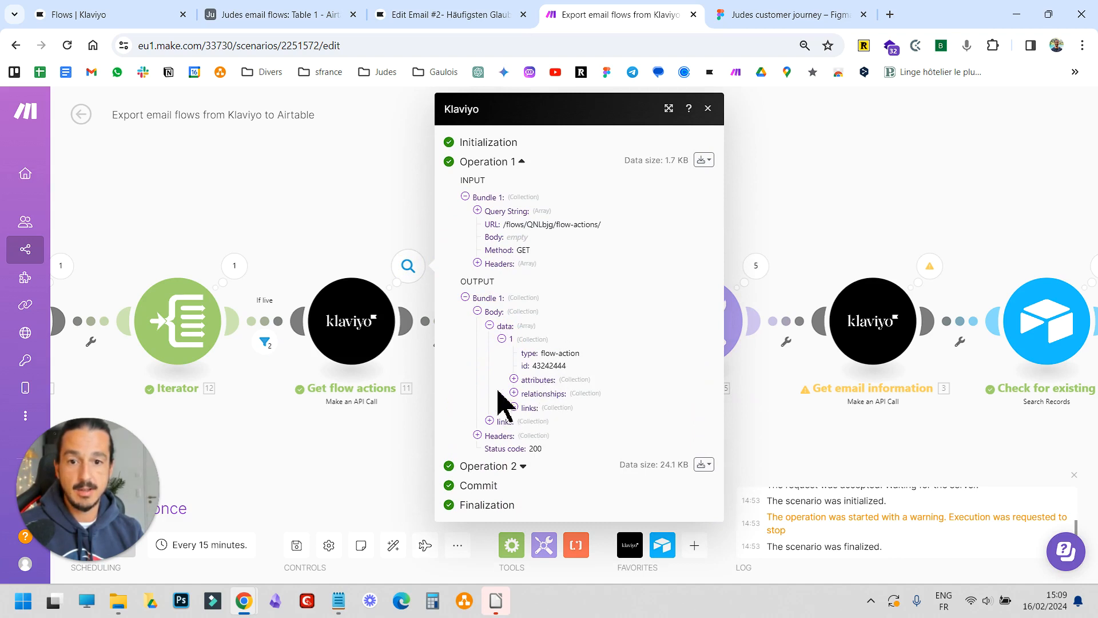
click(515, 468)
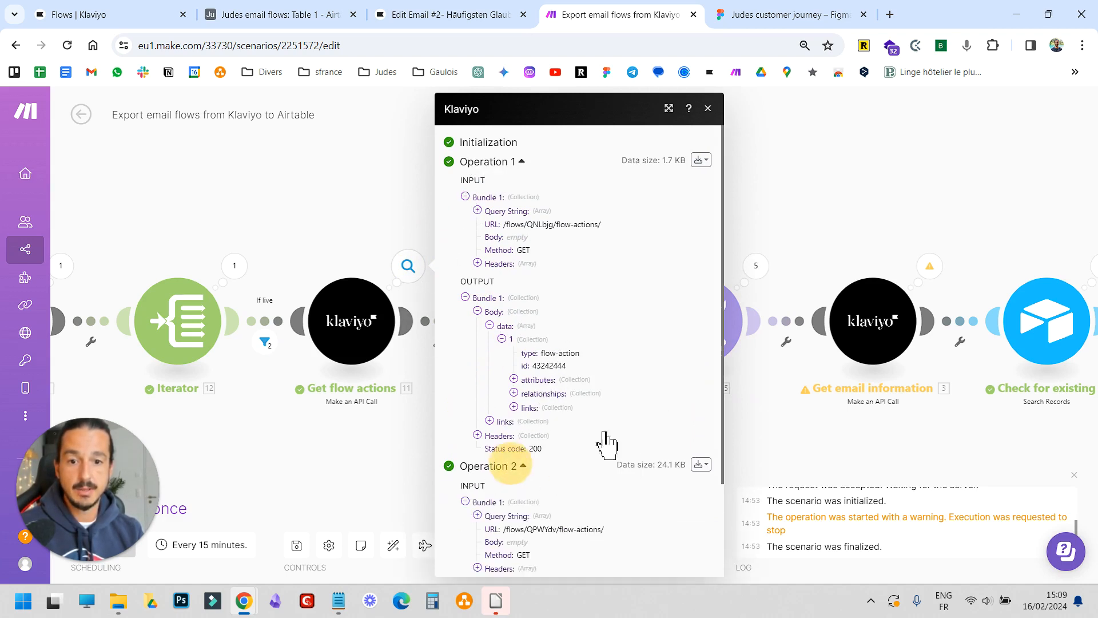
Scroll to the second operation, expand its output data array and browse the returned flow actions before closing the output
scroll(572, 446, down, 2)
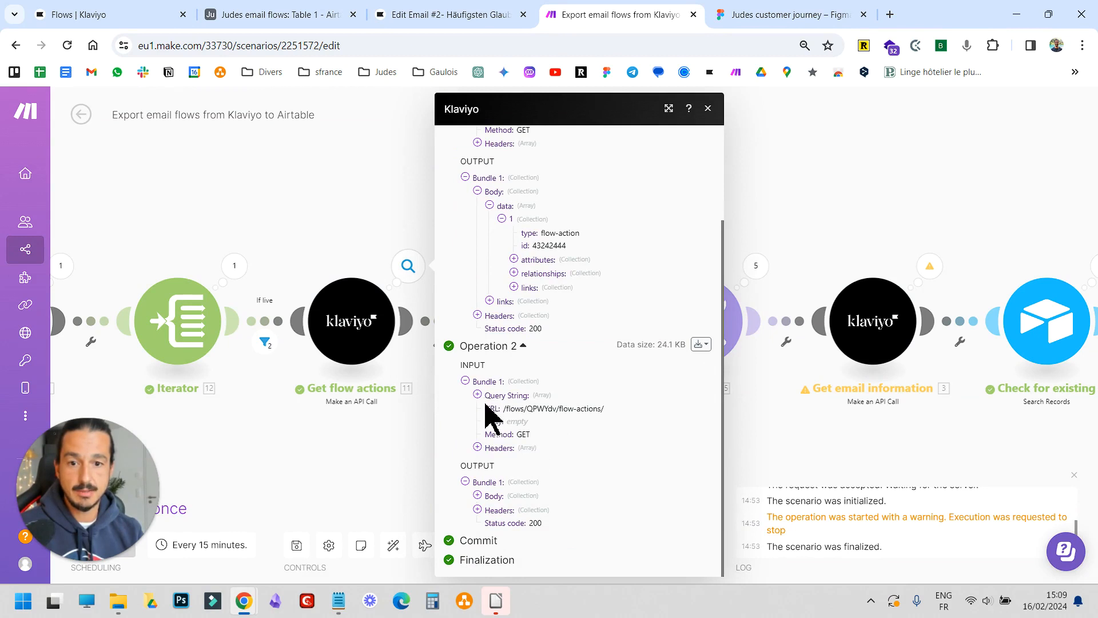
click(493, 496)
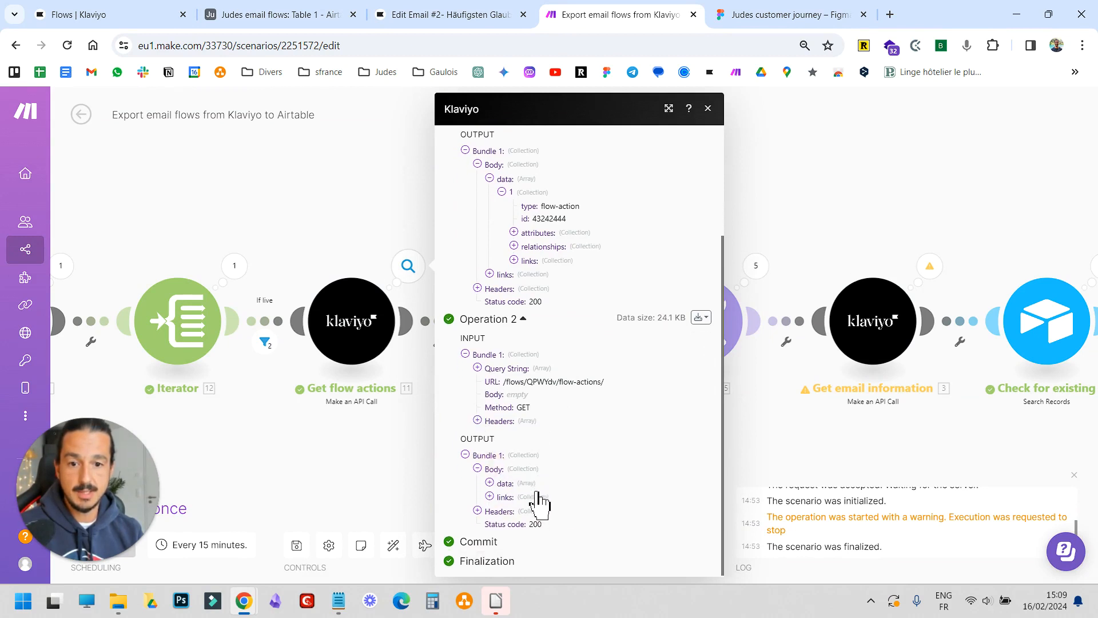
click(526, 482)
scroll(545, 446, down, 8)
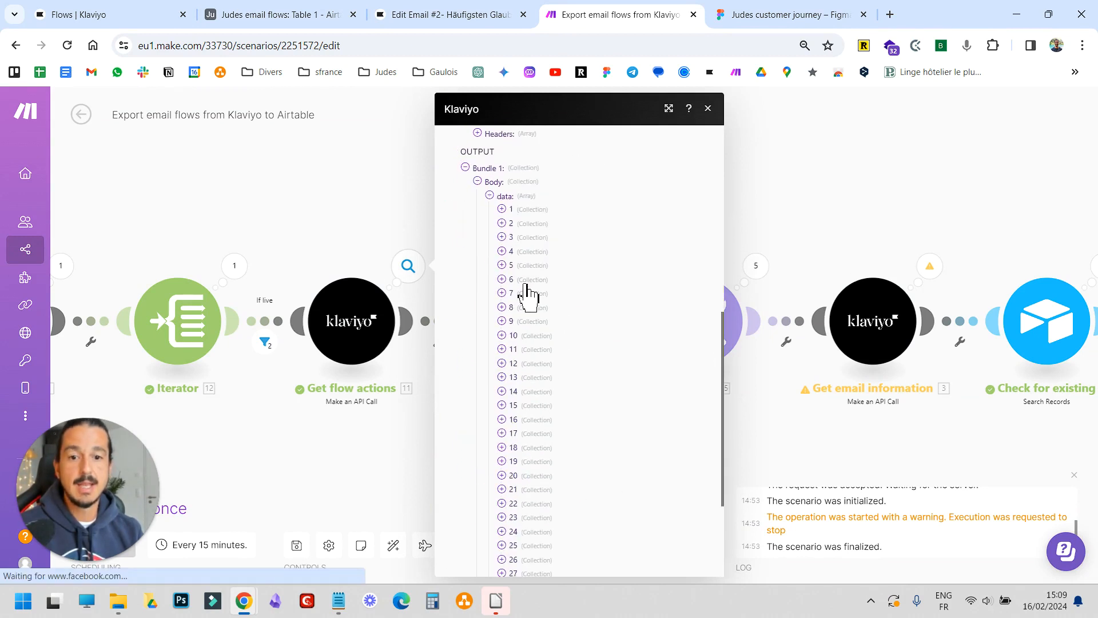
scroll(546, 371, up, 6)
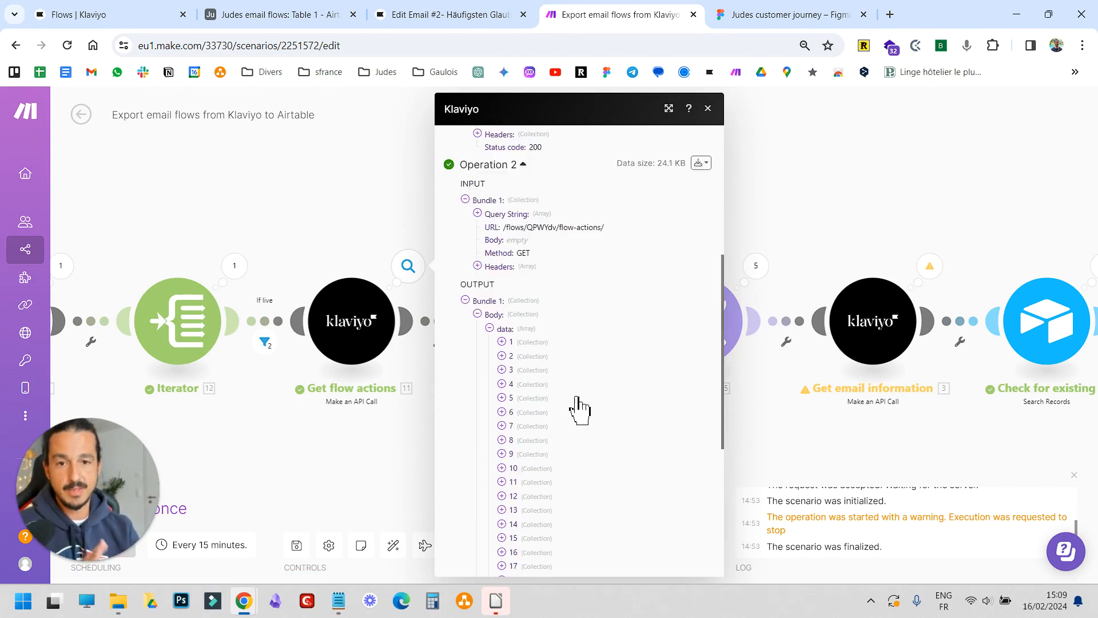
scroll(575, 406, down, 5)
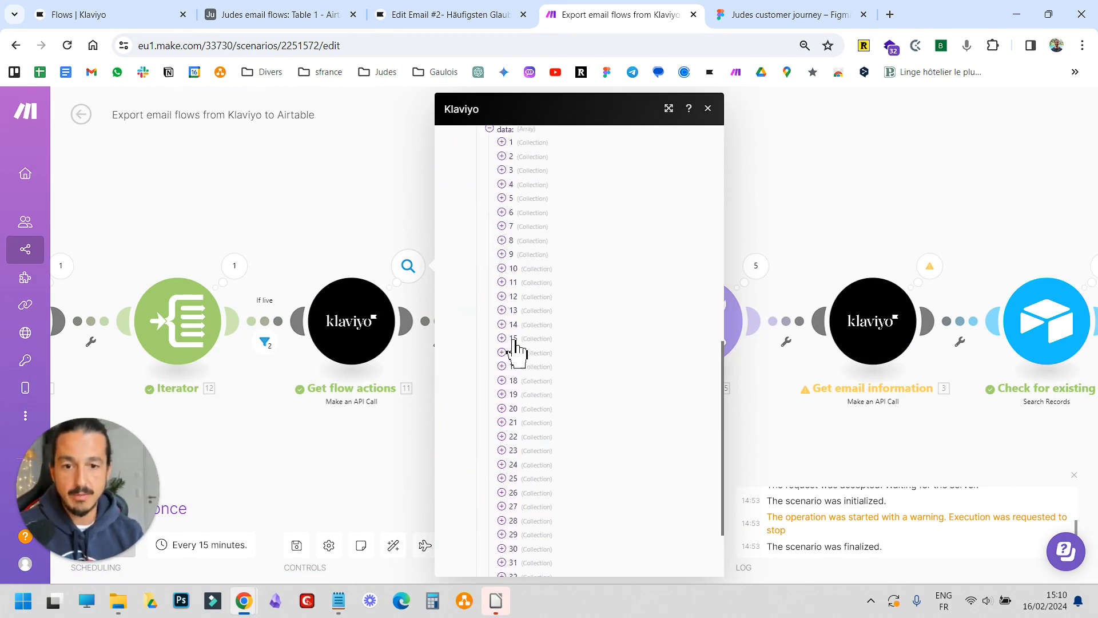
scroll(524, 320, up, 3)
scroll(520, 297, down, 5)
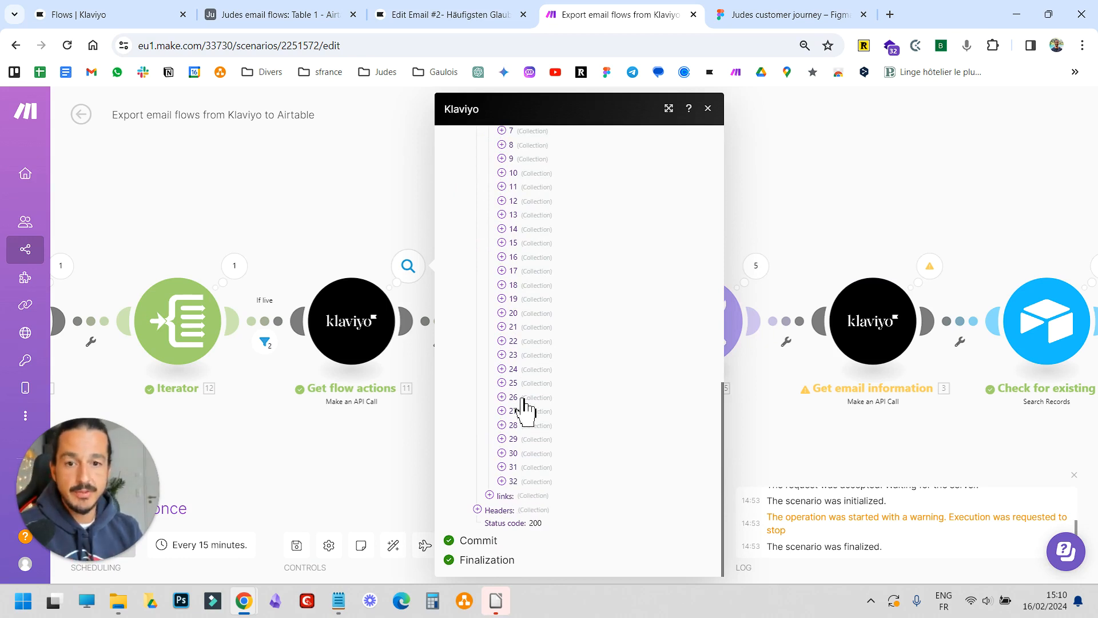
click(779, 441)
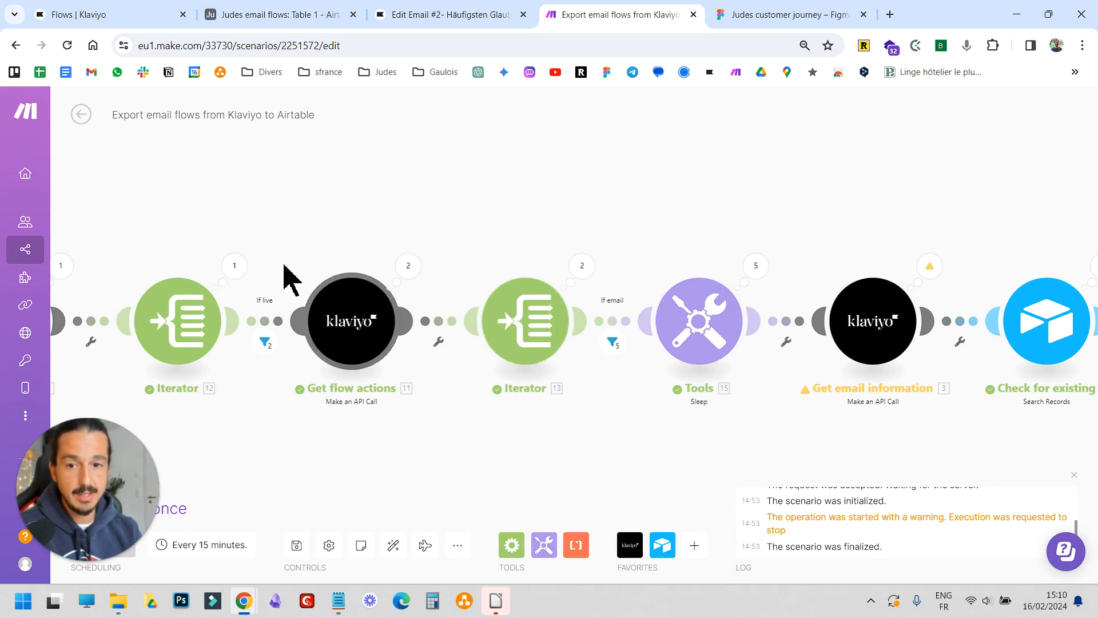
Open the If email filter to examine its condition on attributes.action_type containing SEND_EMAIL, then close it
drag(389, 437, 622, 421)
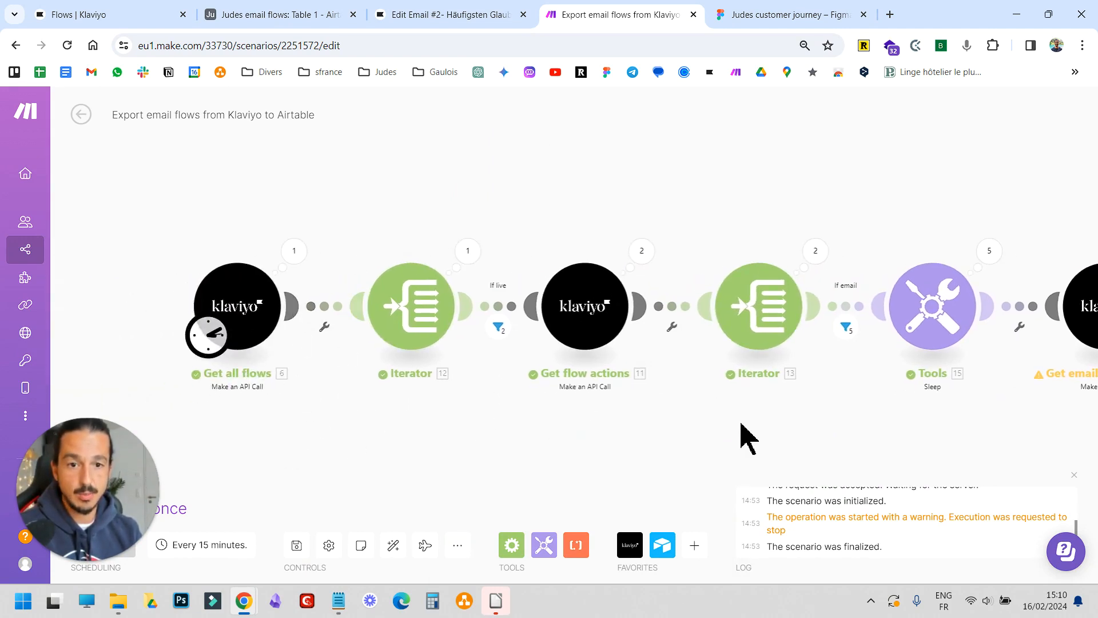
drag(738, 437, 520, 422)
click(567, 333)
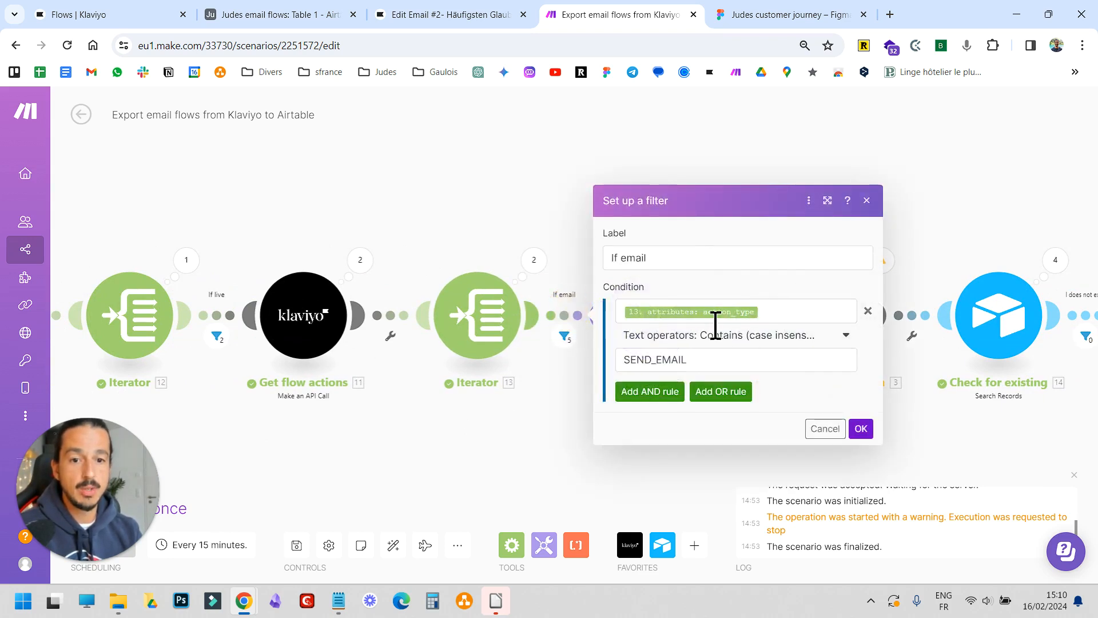
click(711, 361)
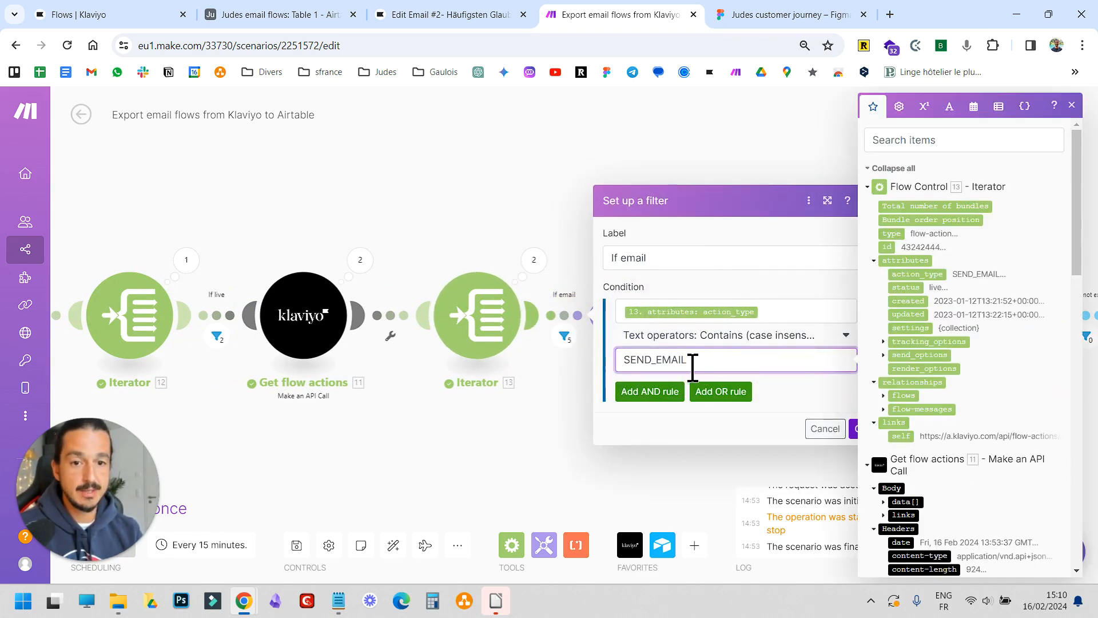
click(858, 430)
Open the Tools Sleep module to examine its 1-second delay setting, then close it
drag(821, 441, 596, 422)
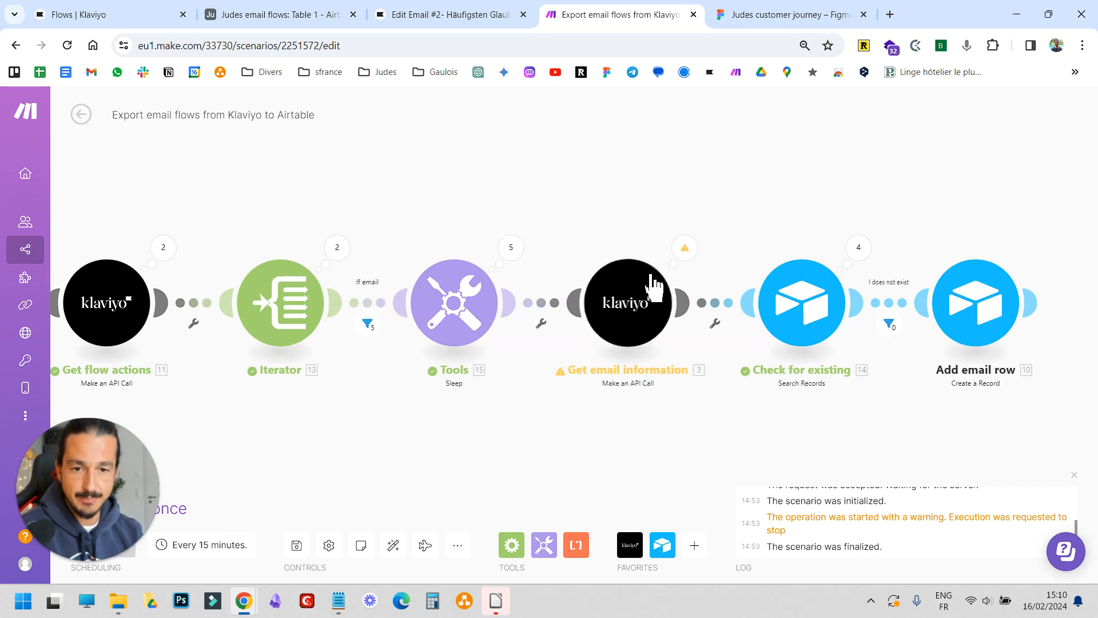
click(449, 304)
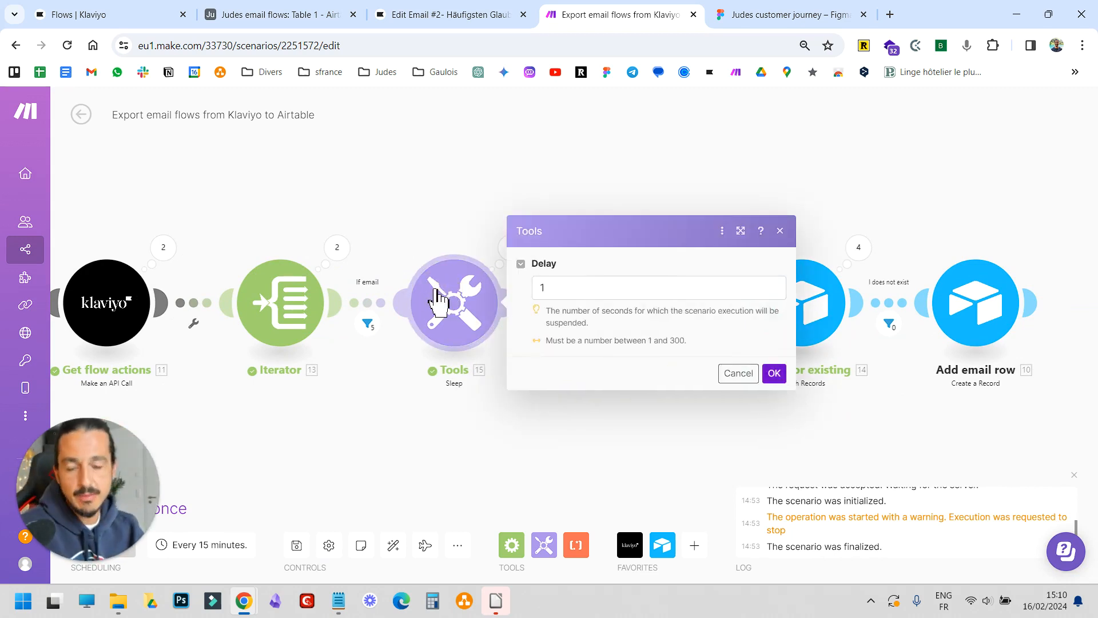
click(379, 459)
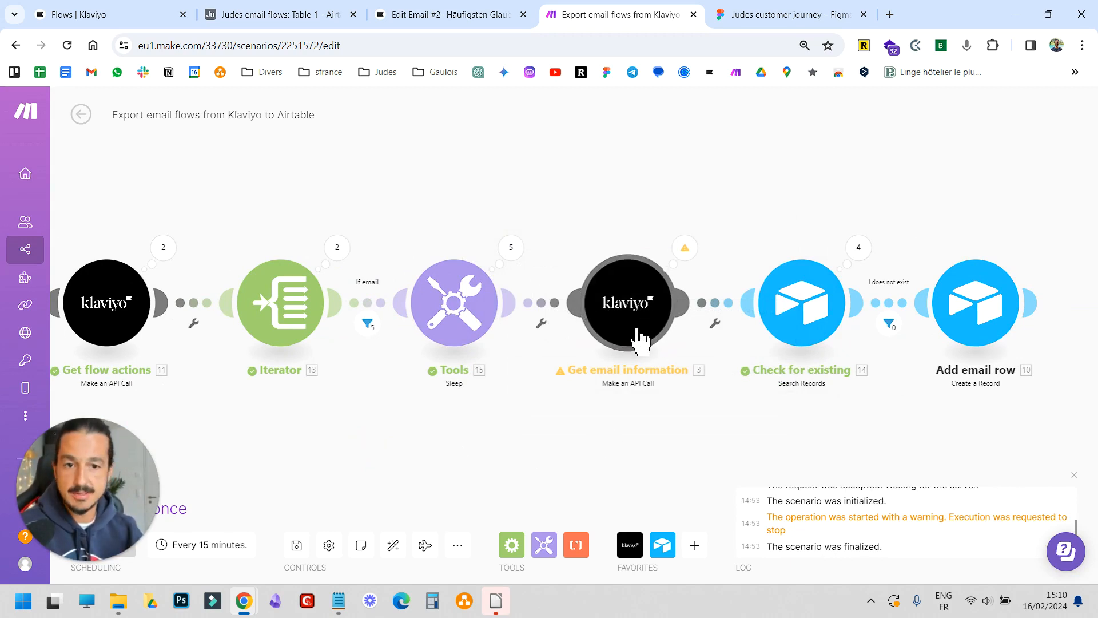
click(478, 304)
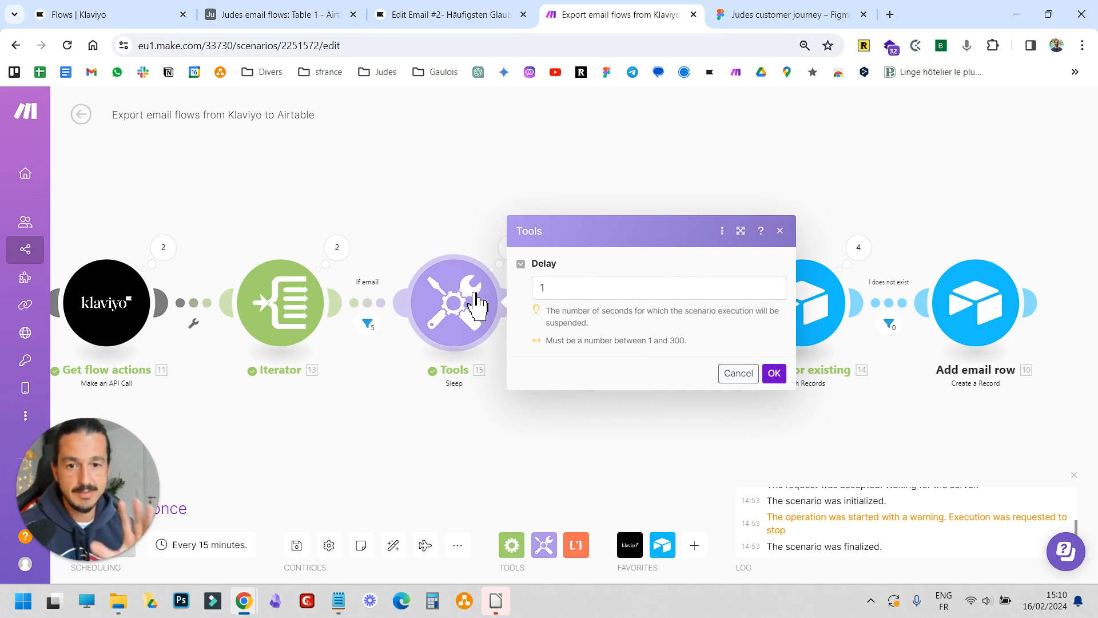
click(595, 438)
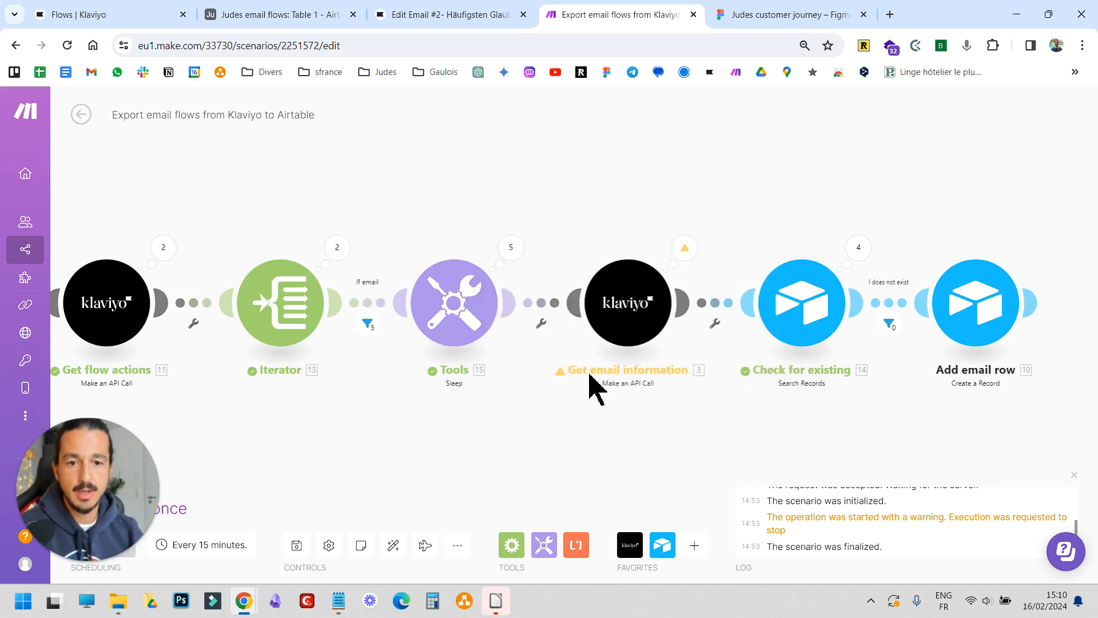
Open the Get email information module to examine its /flow-actions/ id /flow-messages/ request URL, then close it
drag(706, 433, 643, 436)
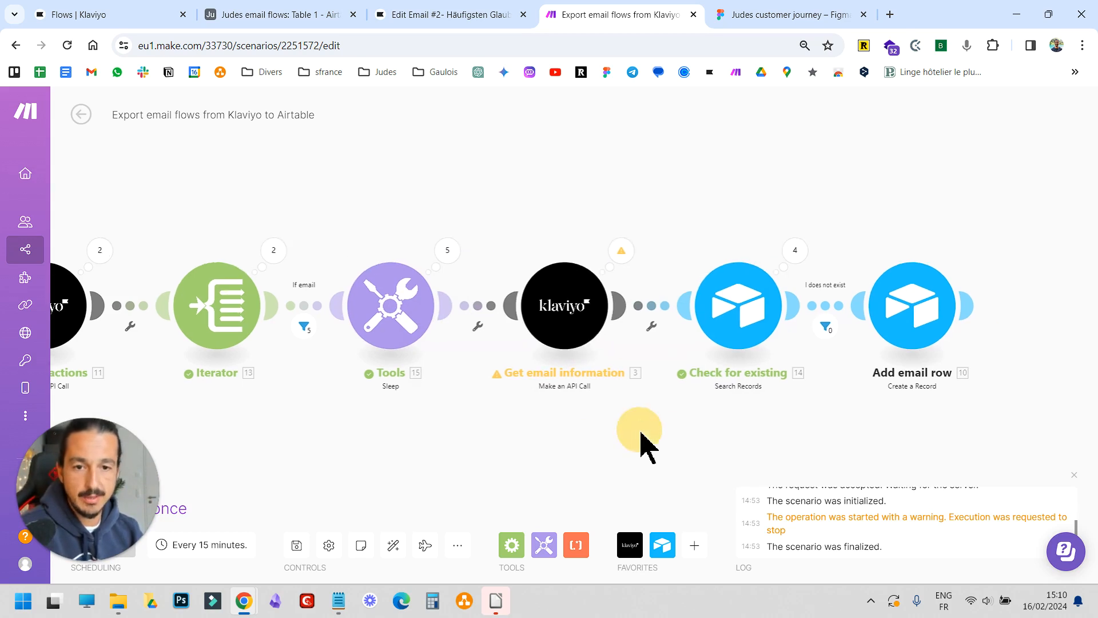
click(578, 312)
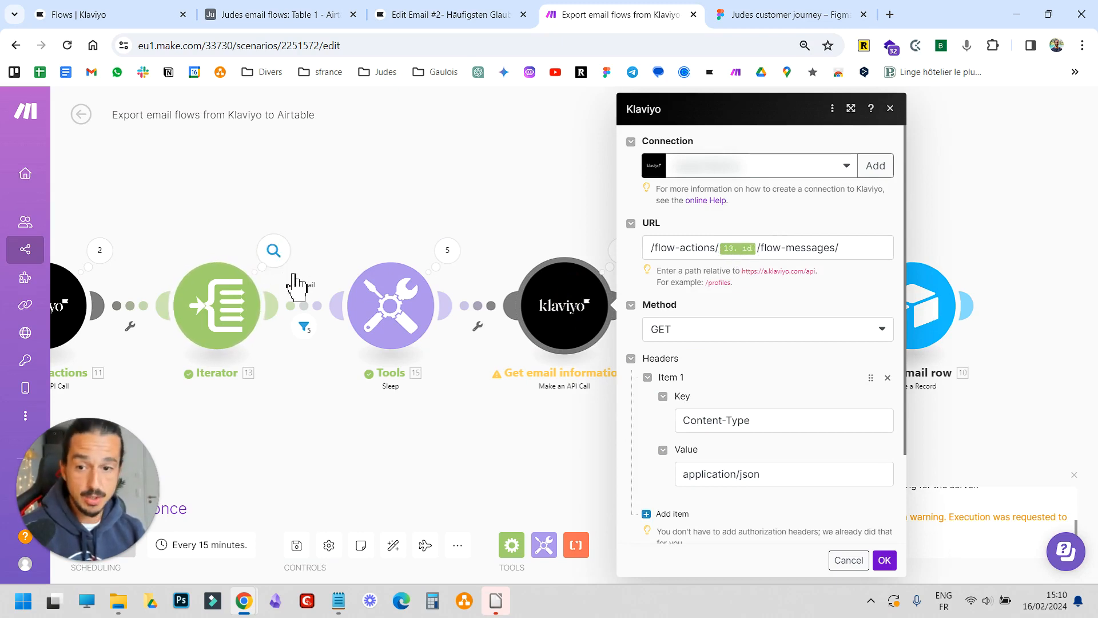
click(770, 250)
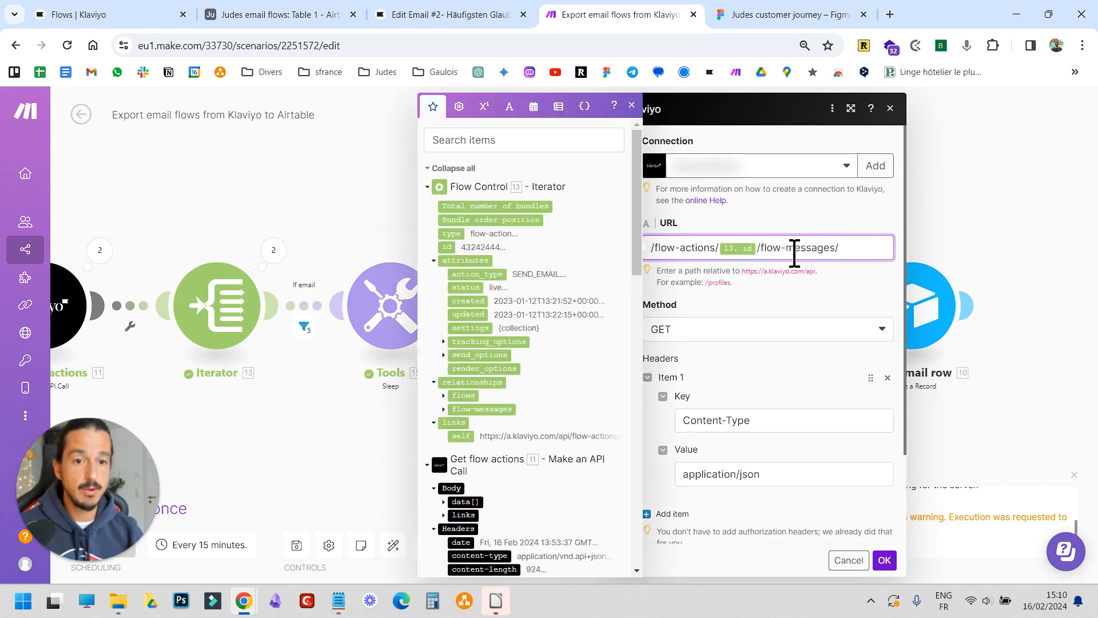
click(884, 560)
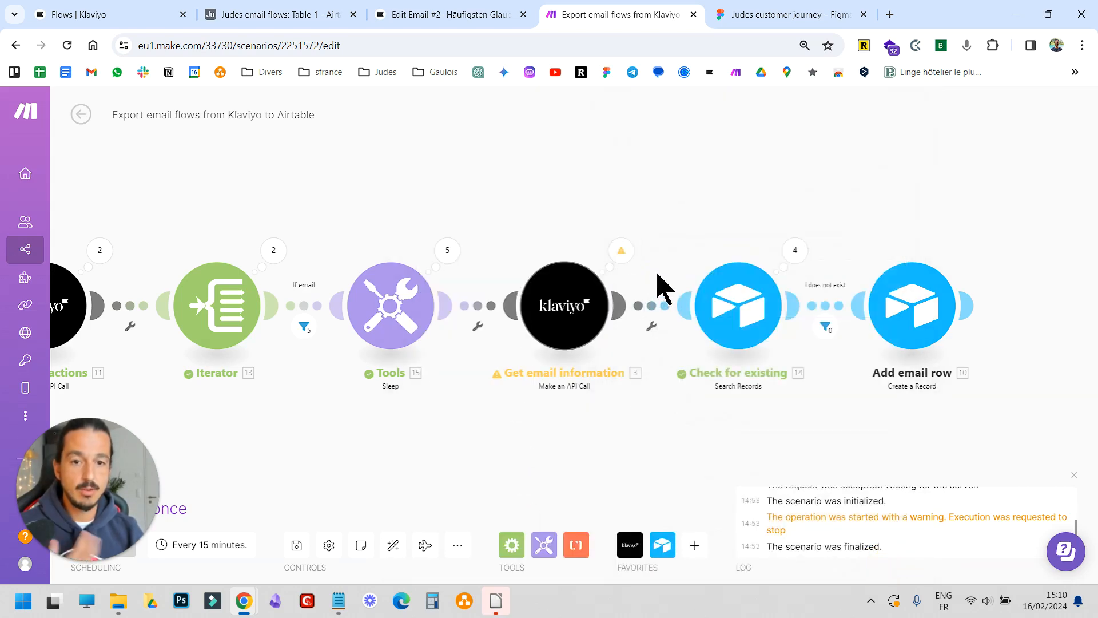
Switch to the Judes email flows Airtable table to review the exported email rows, then return to the scenario
drag(700, 445, 642, 408)
drag(715, 407, 623, 442)
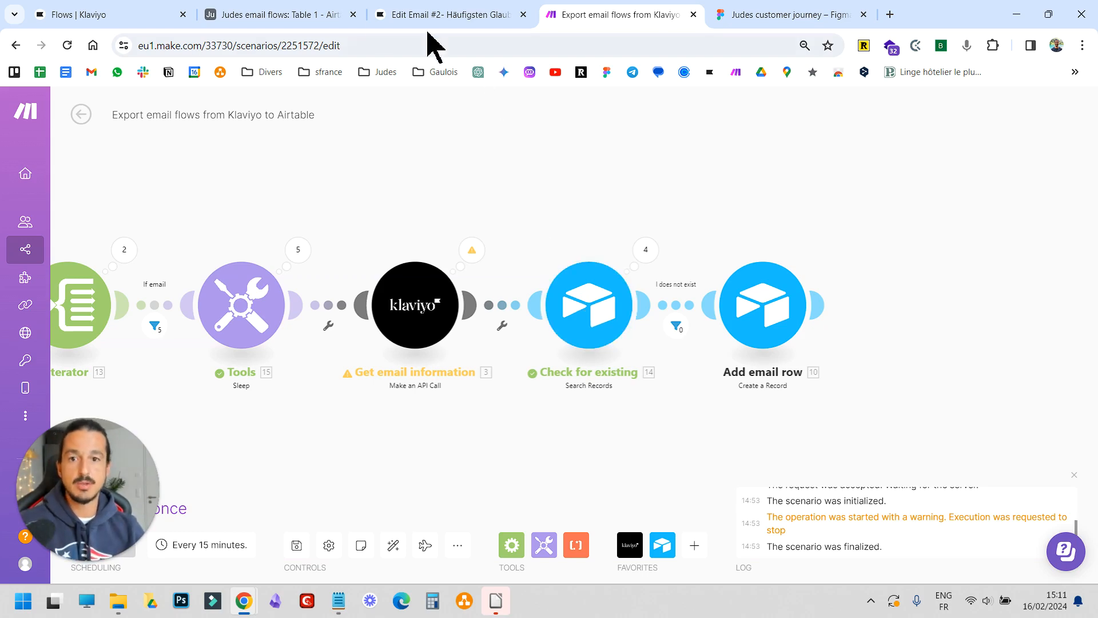
click(288, 15)
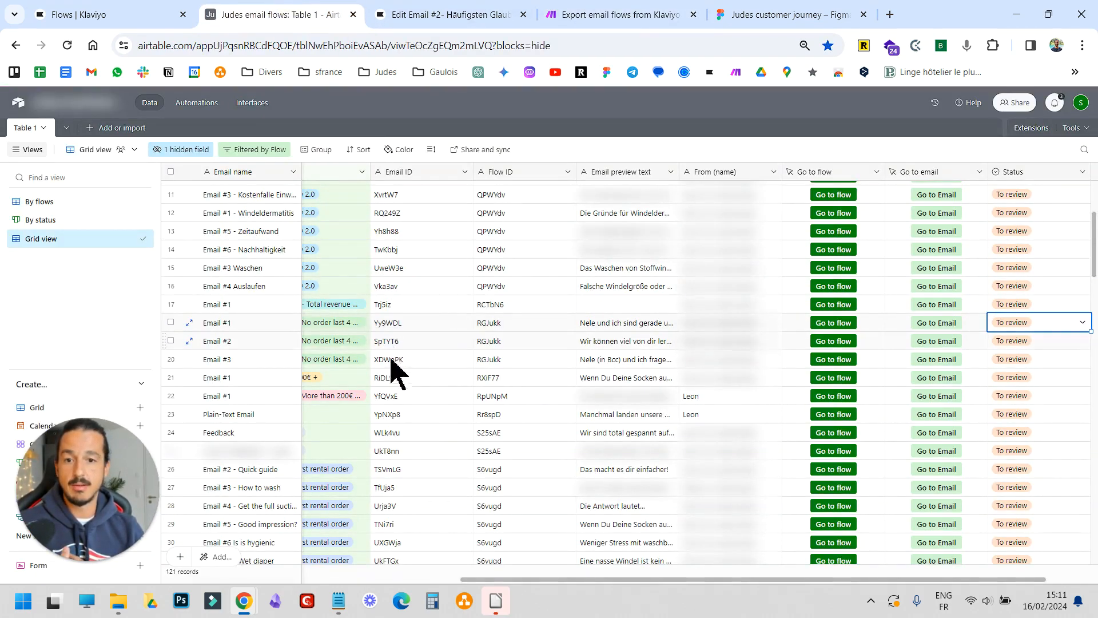
drag(566, 579, 229, 577)
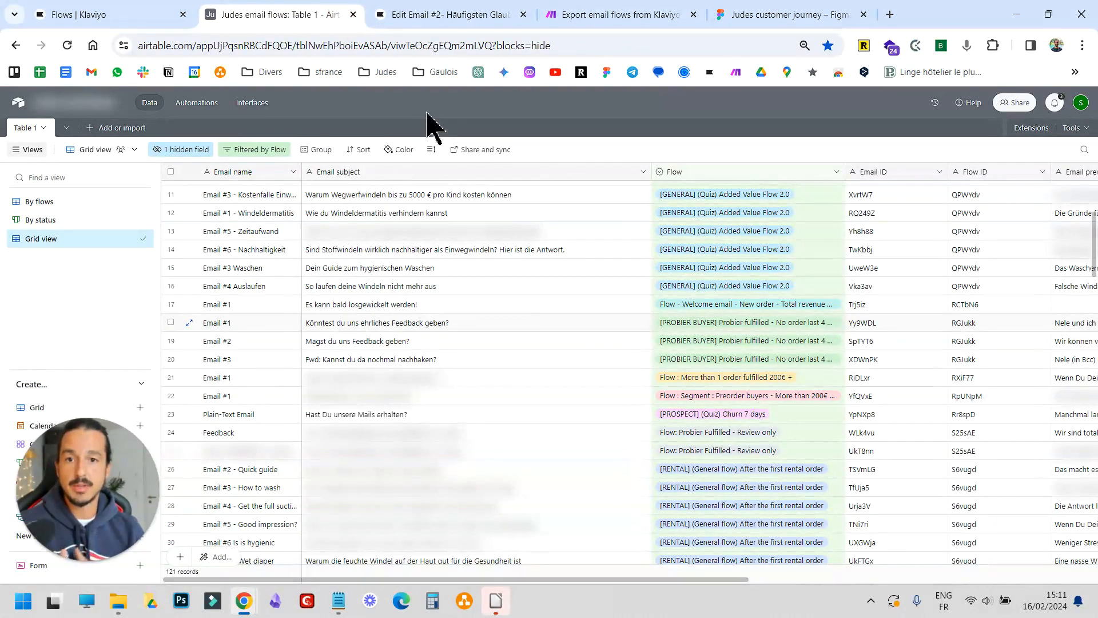
click(580, 15)
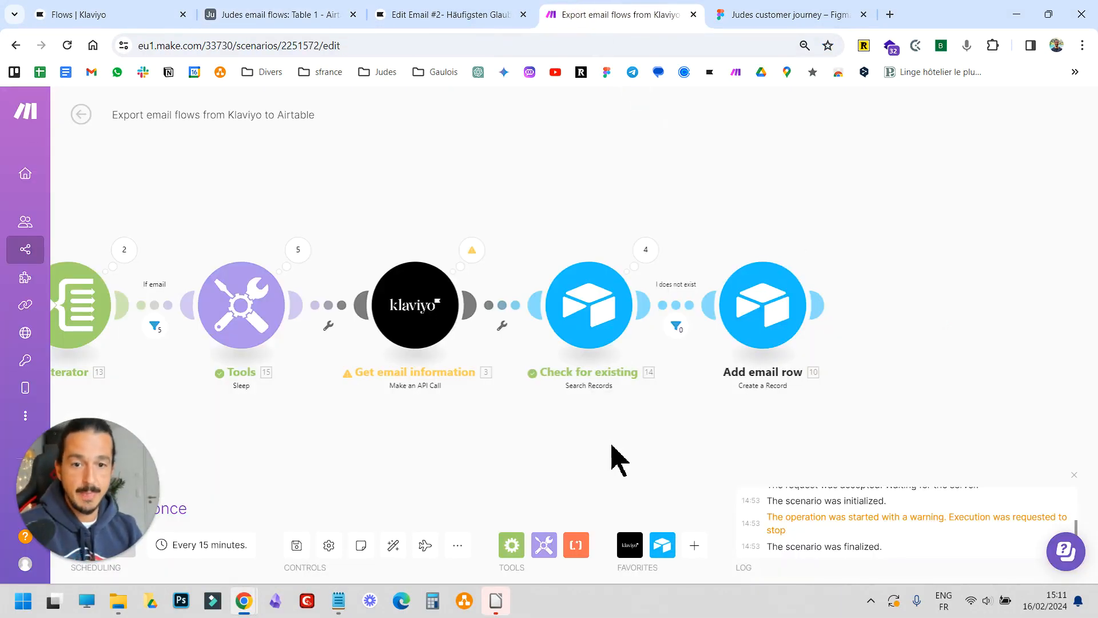
Open the Check for existing search module to examine its Email ID formula and output fields, then close it
click(609, 324)
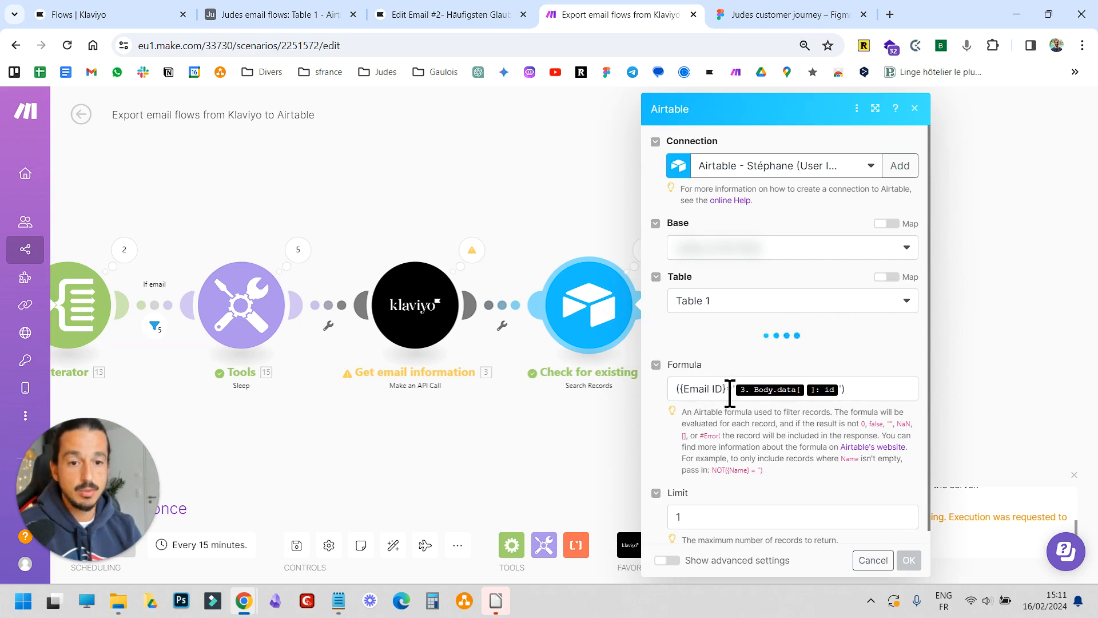
scroll(759, 415, down, 5)
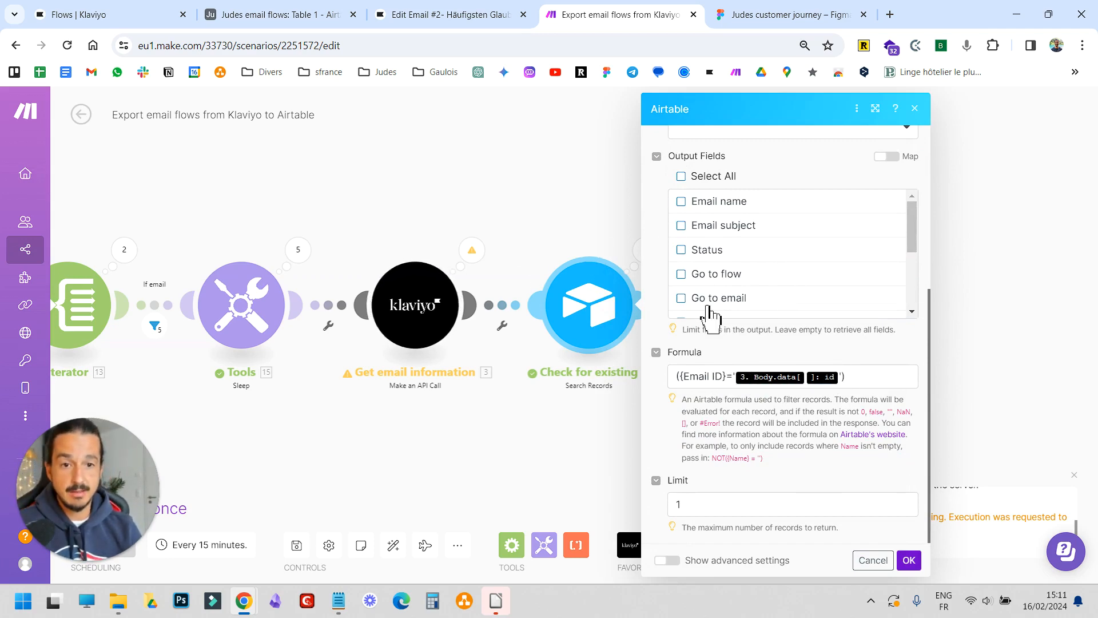
click(280, 15)
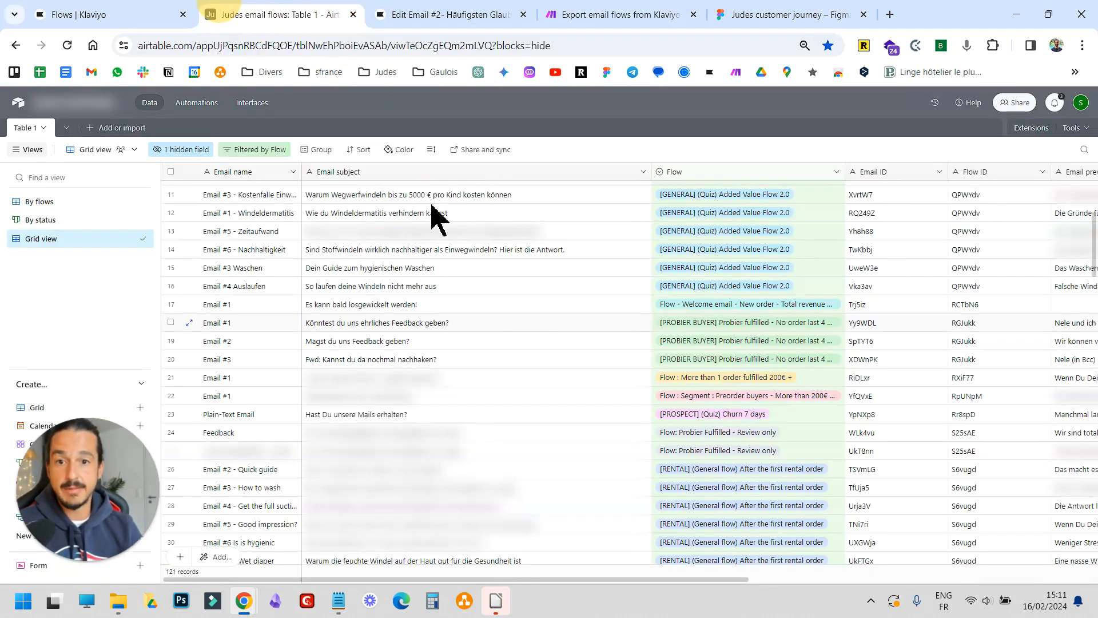
click(426, 15)
click(595, 16)
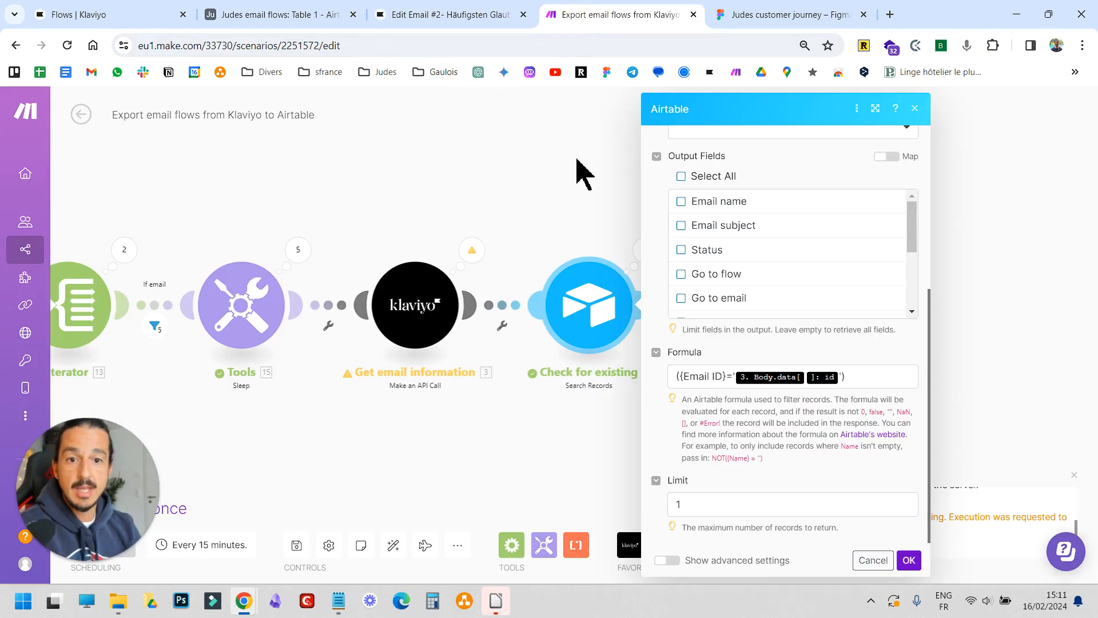
click(1052, 423)
drag(887, 401, 765, 384)
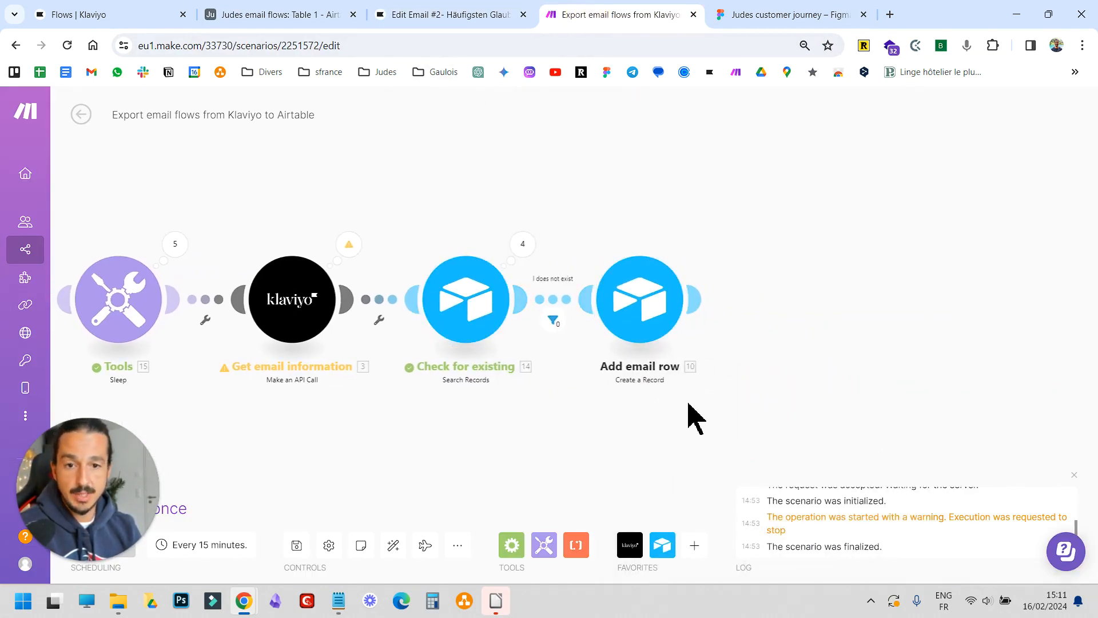
Zoom out on the scenario, then switch to the Airtable table and scroll through the exported email rows
scroll(700, 411, down, 5)
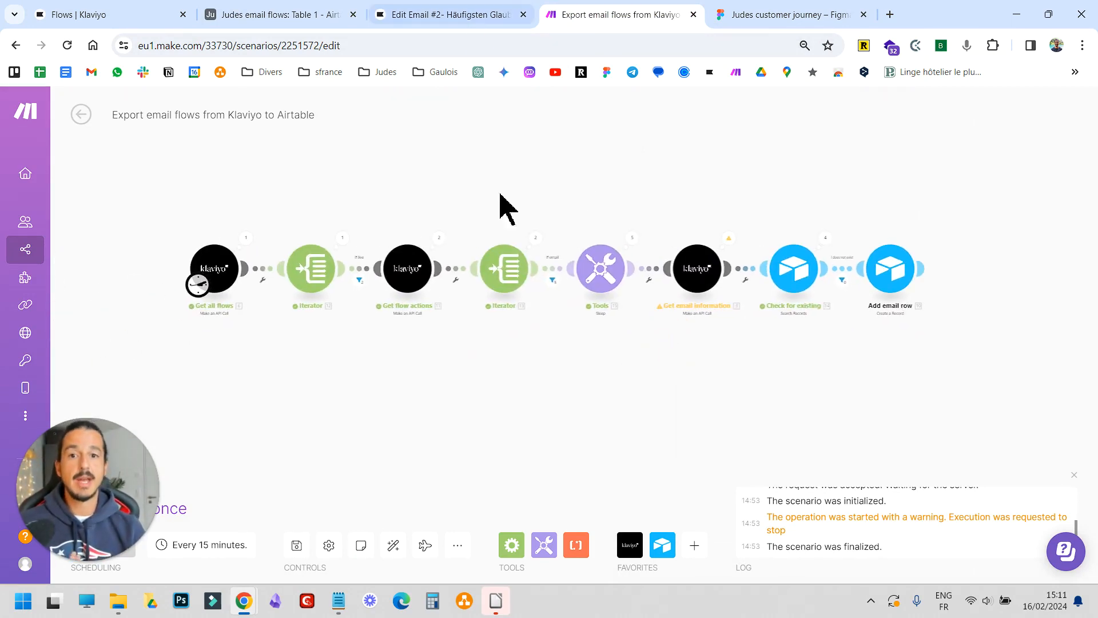
click(240, 23)
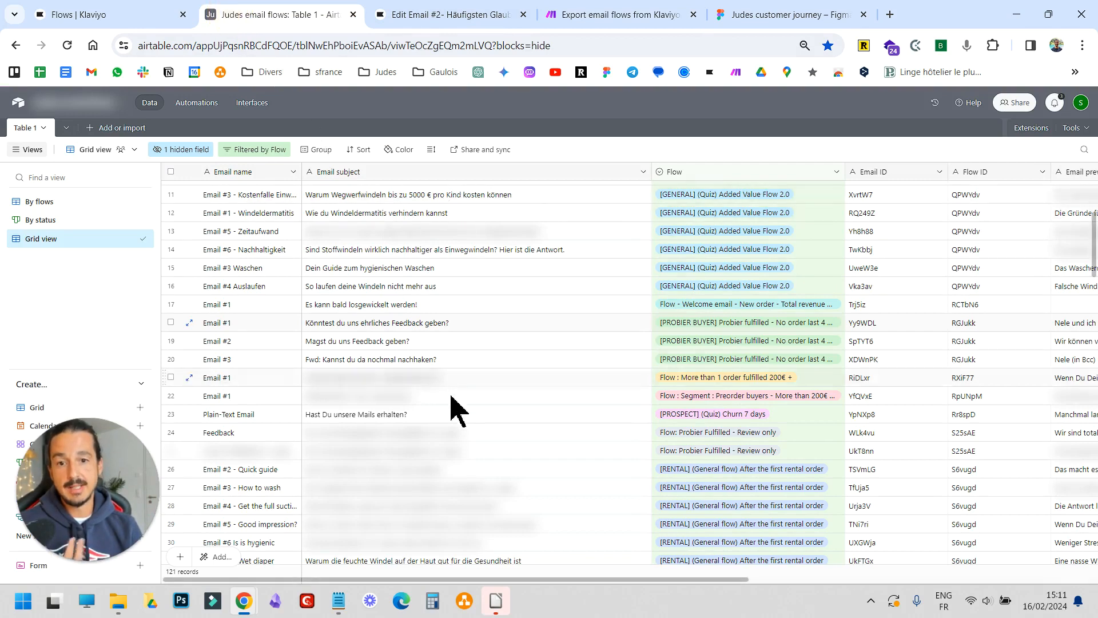
scroll(452, 409, down, 5)
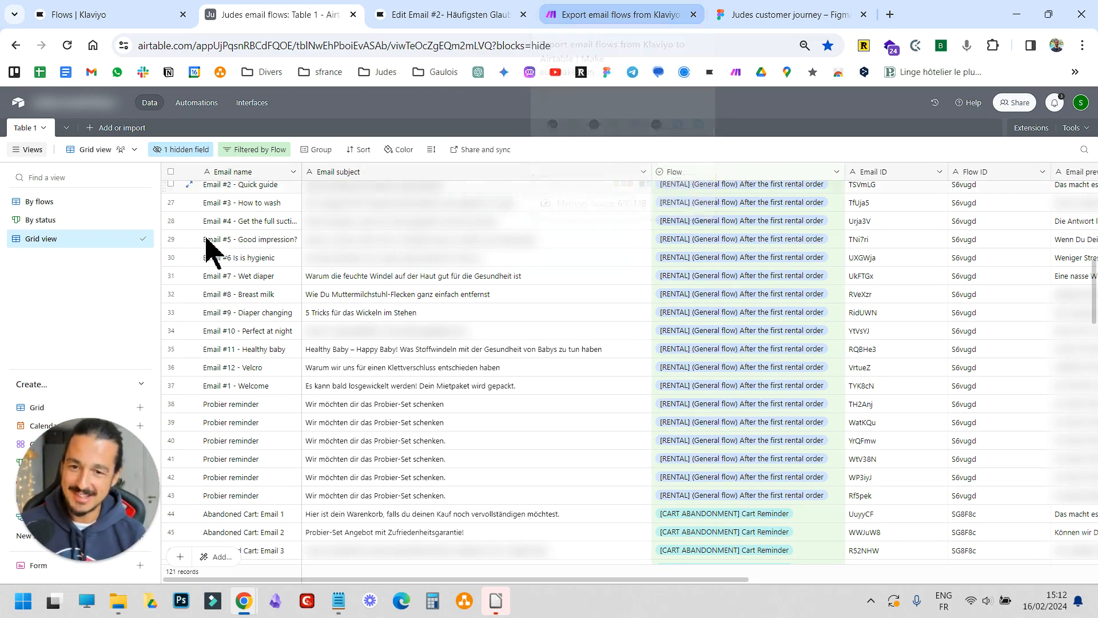
click(223, 331)
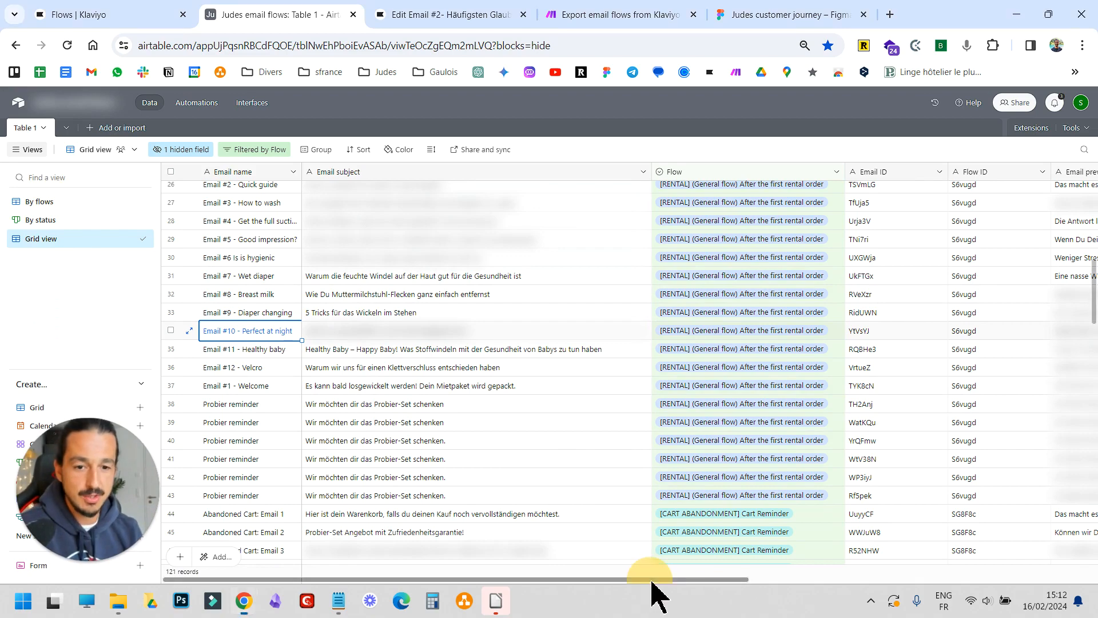
Open the By flows view of the email table and scroll through the emails grouped by flow
drag(652, 579, 578, 579)
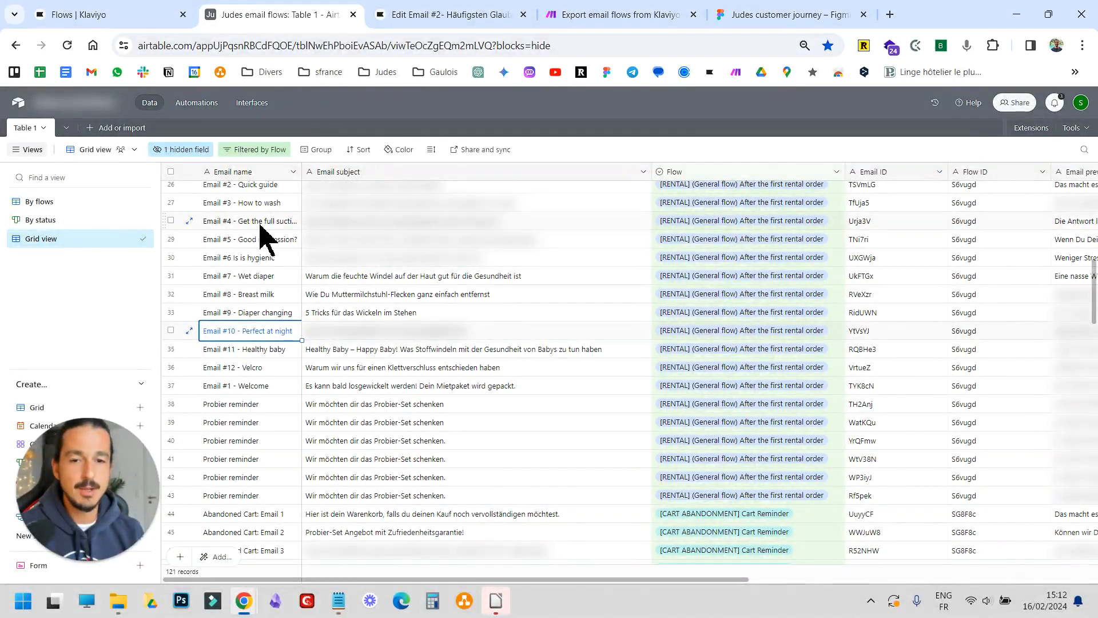
click(52, 206)
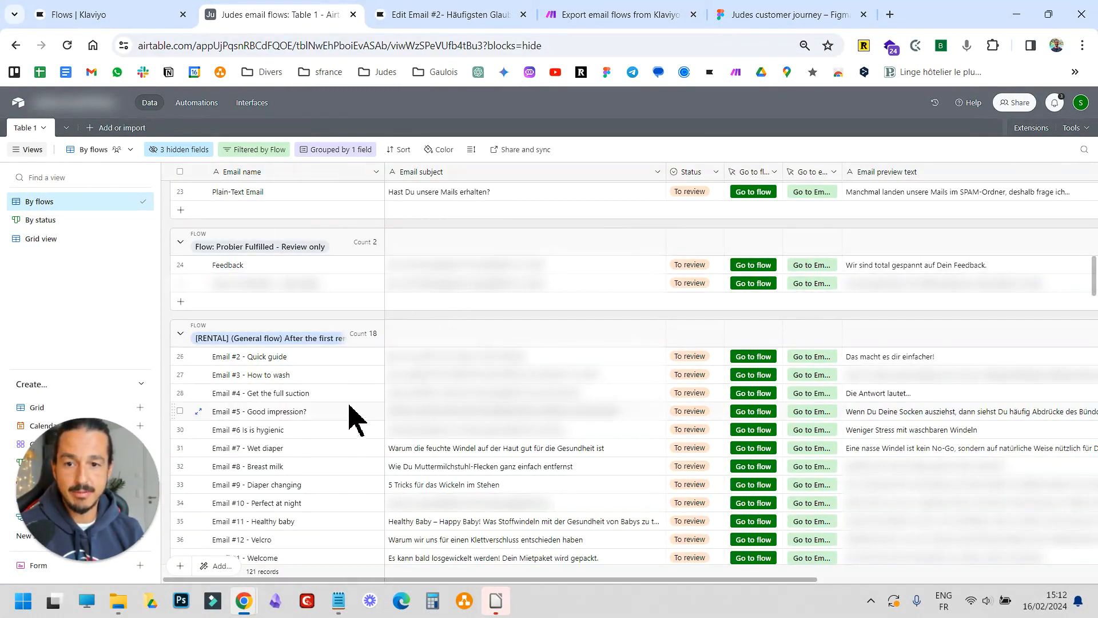
scroll(287, 245, down, 2)
scroll(286, 286, down, 3)
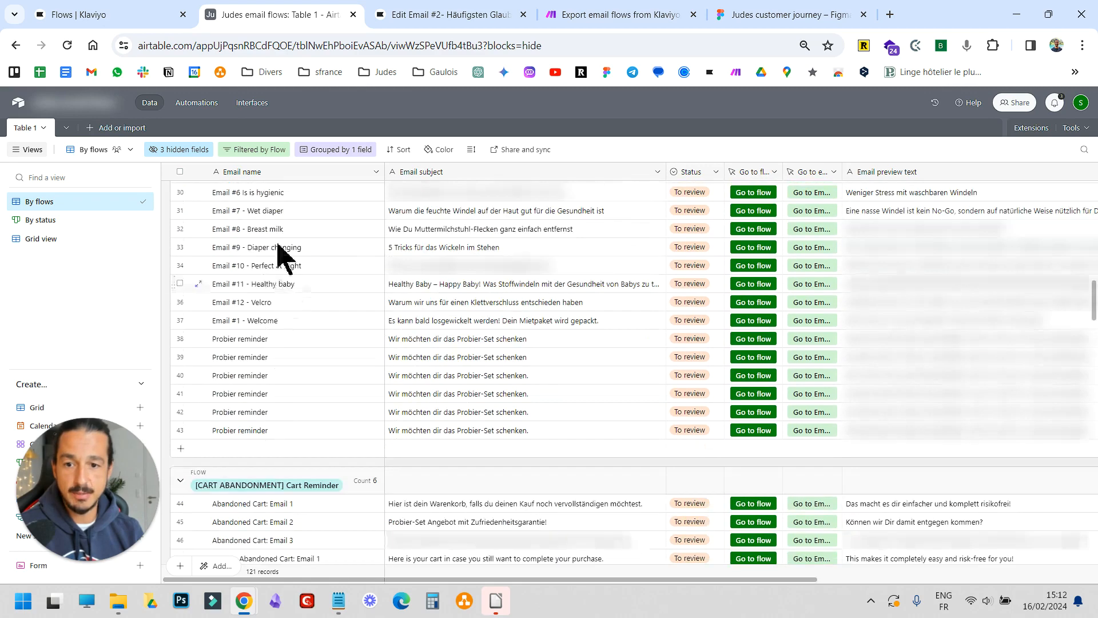
scroll(270, 441, down, 3)
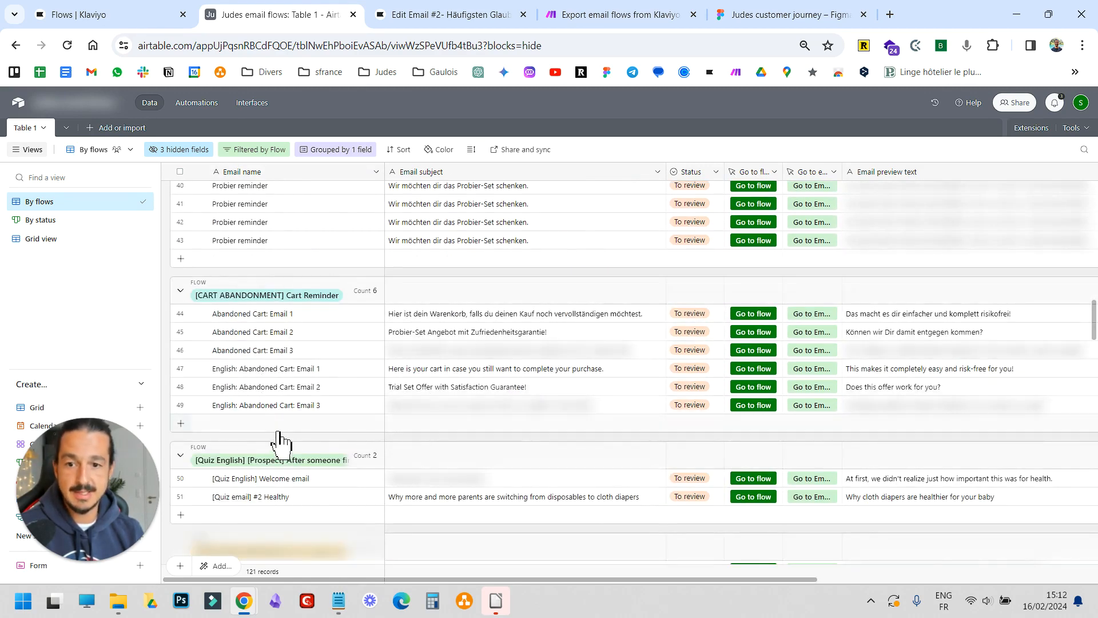
Examine the By status kanban view and the Grid view's remaining columns, returning to the By status view
click(60, 224)
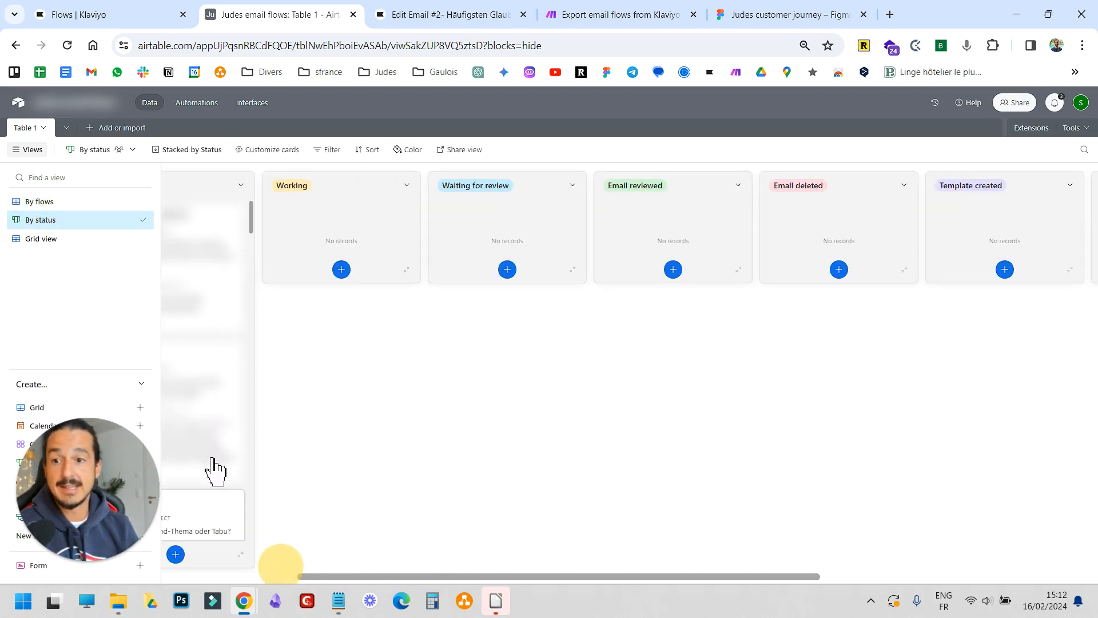
click(45, 240)
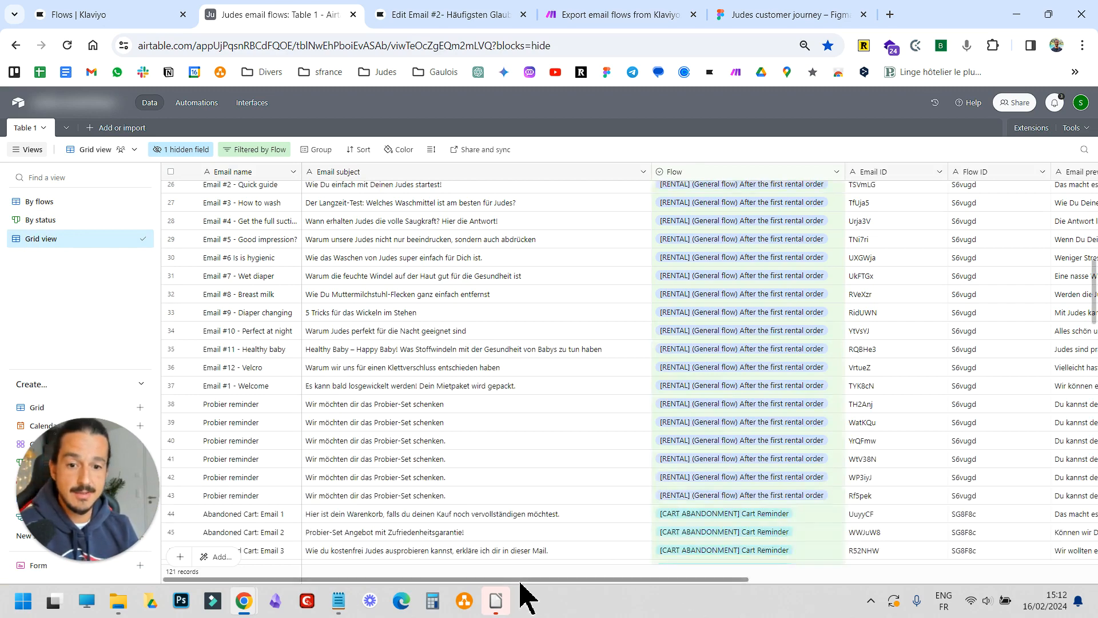
drag(529, 579, 1042, 588)
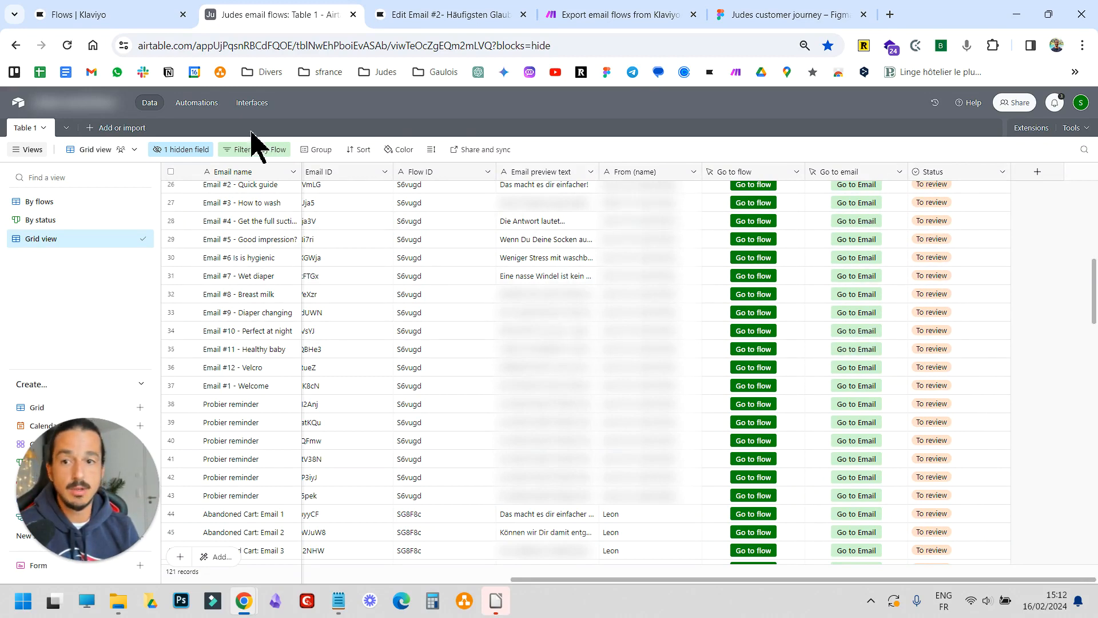
click(40, 219)
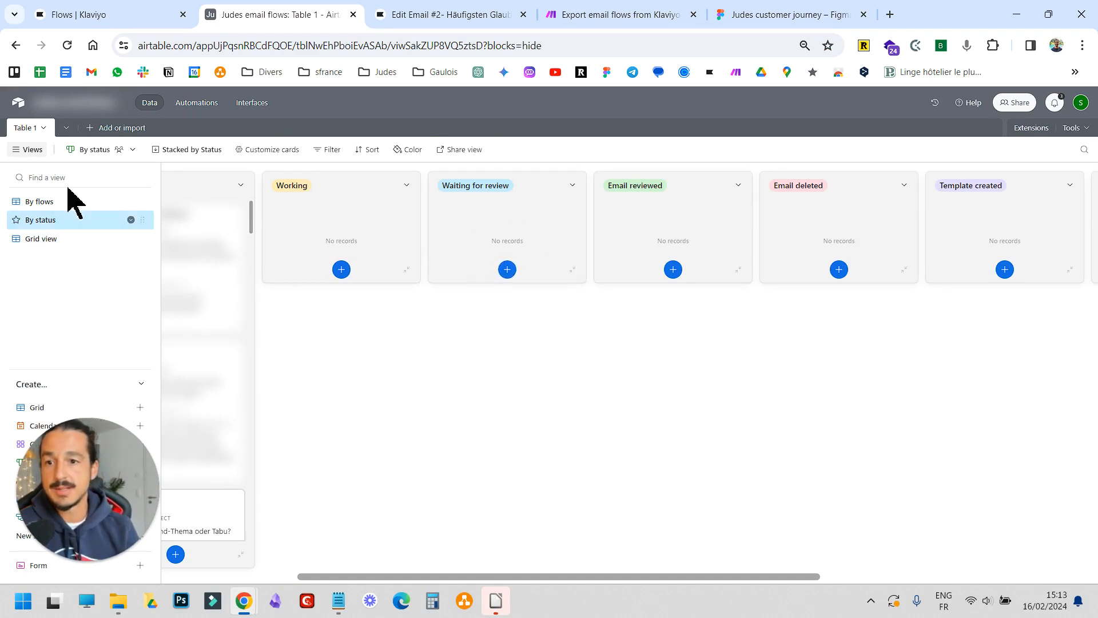
Switch to the scenario and open the Add email row module to examine its field mappings
click(615, 15)
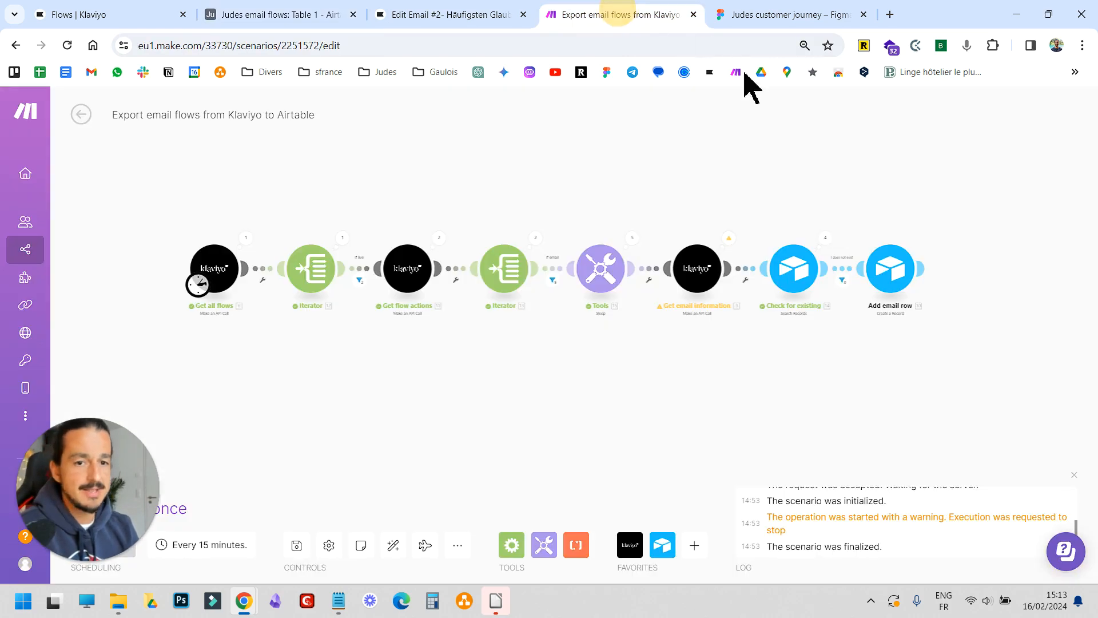
scroll(601, 336, up, 5)
click(540, 211)
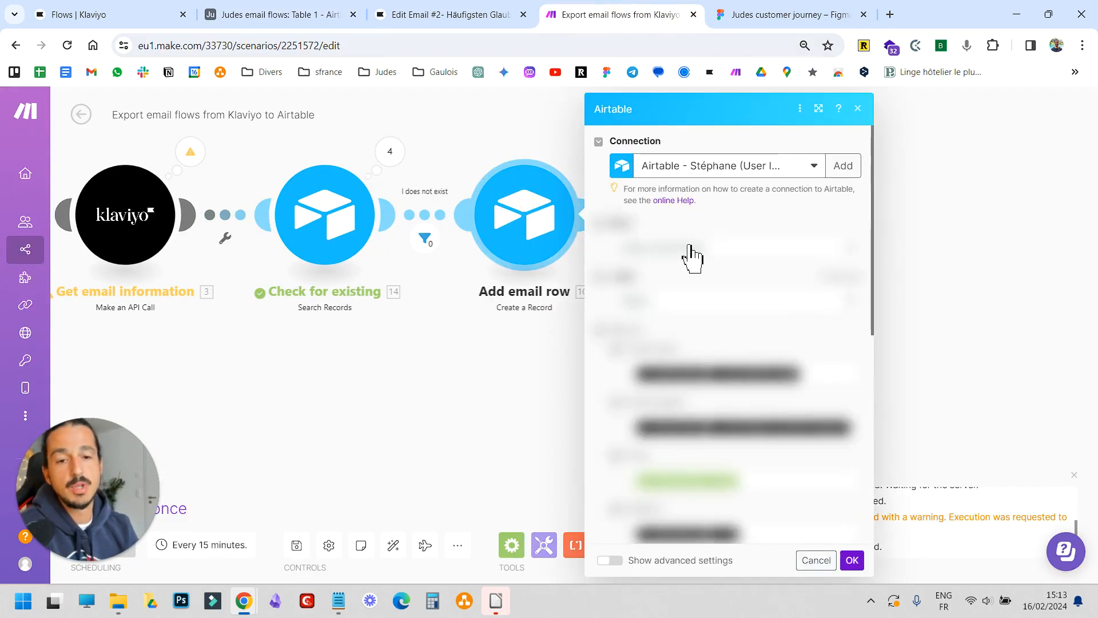
scroll(784, 321, down, 10)
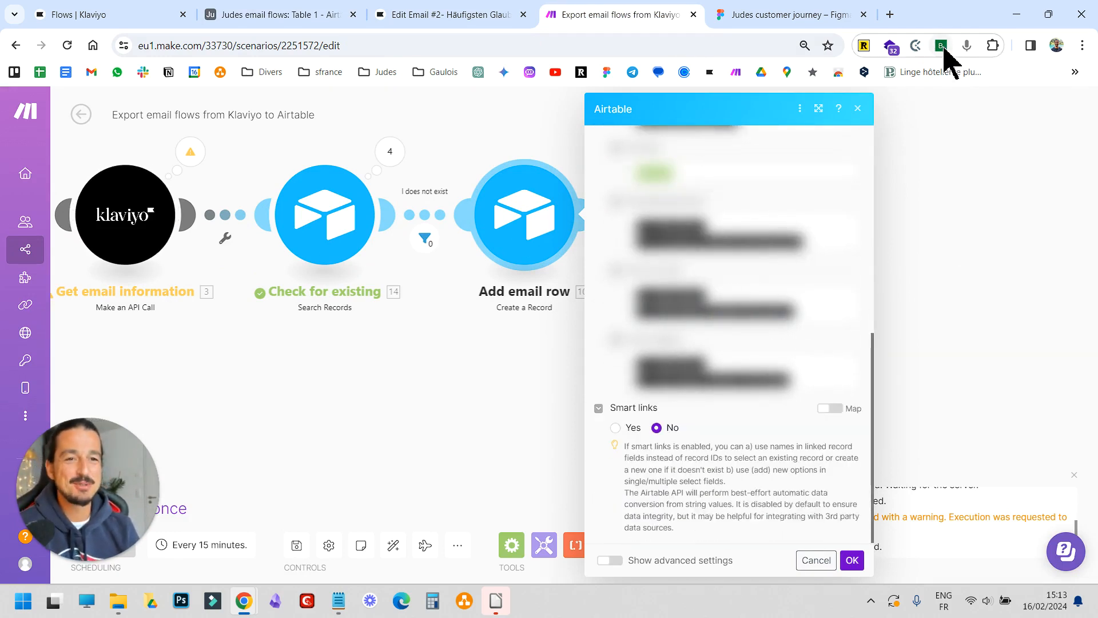
scroll(790, 329, up, 5)
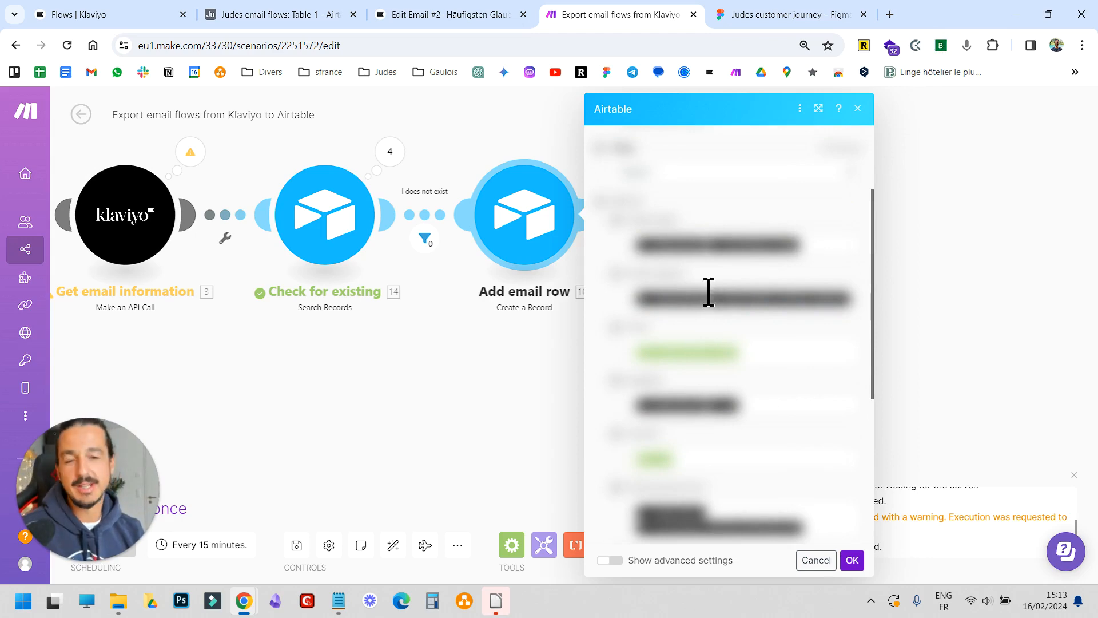
Switch to the Airtable table's Grid view, then return to the Add email row module
click(274, 14)
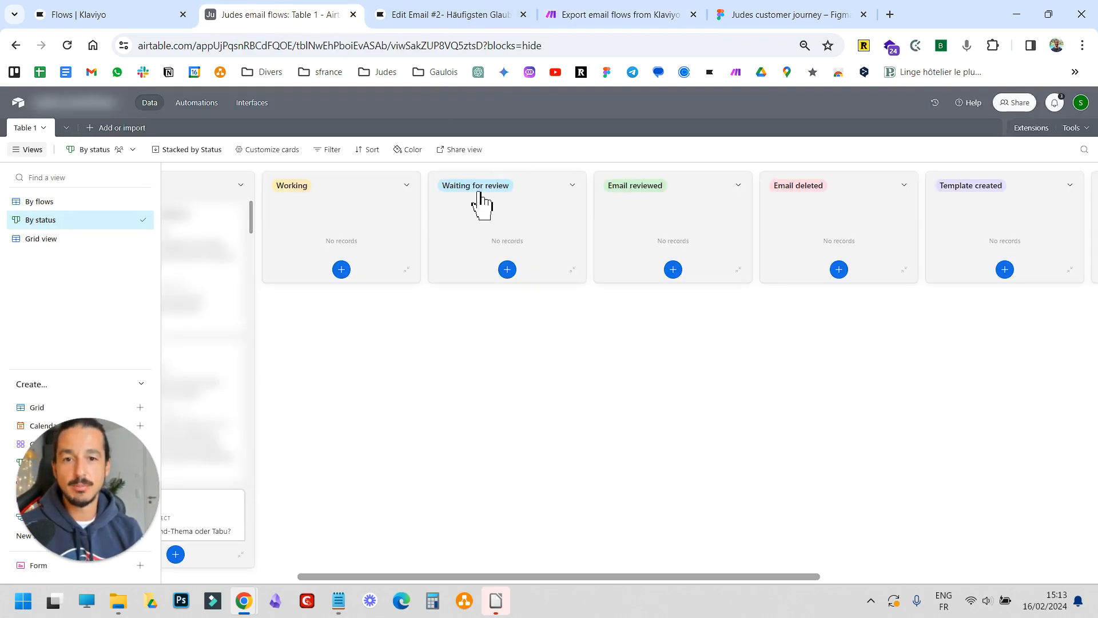
click(44, 237)
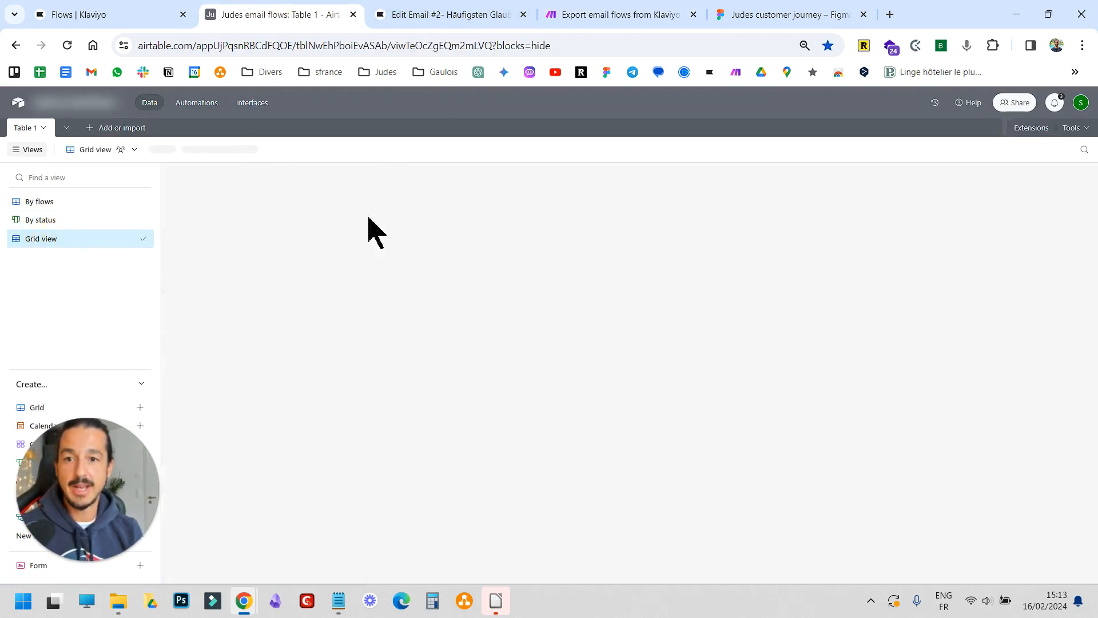
click(623, 14)
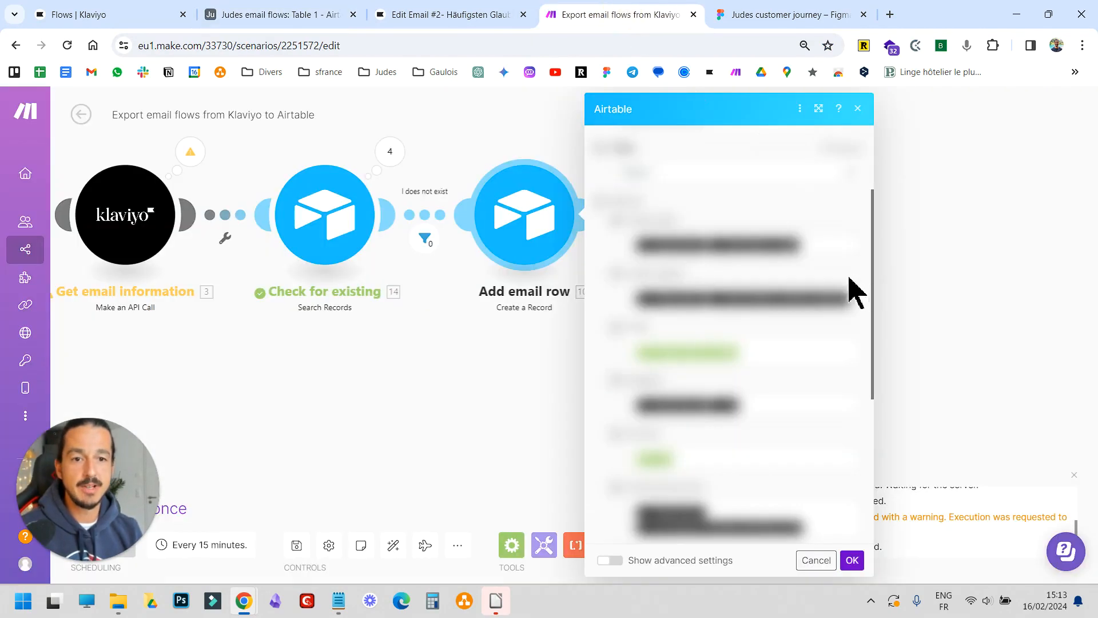